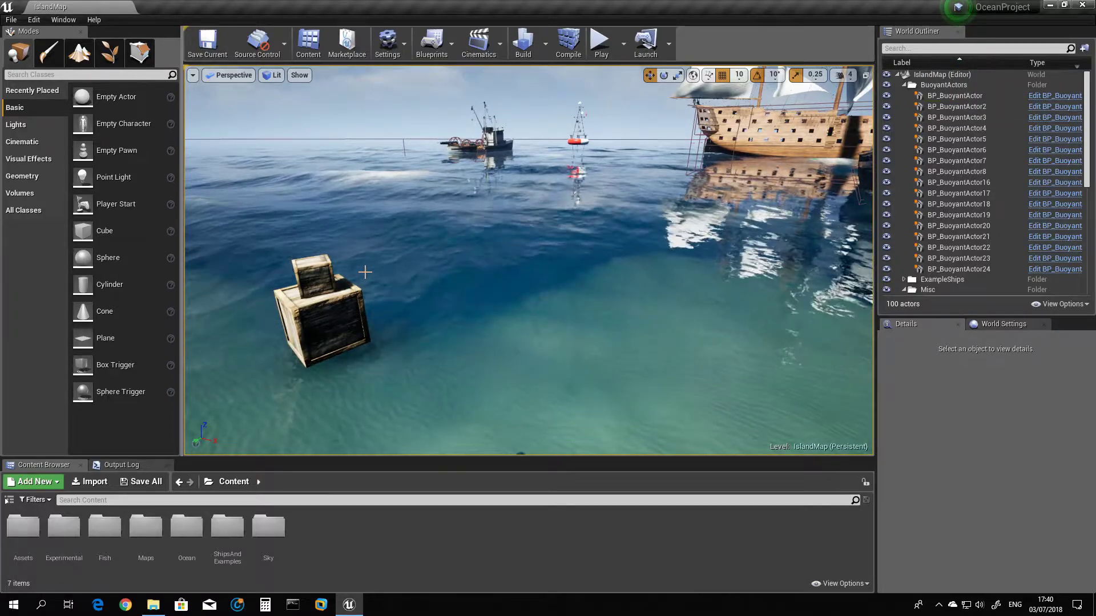
right_drag(528, 260, 568, 215)
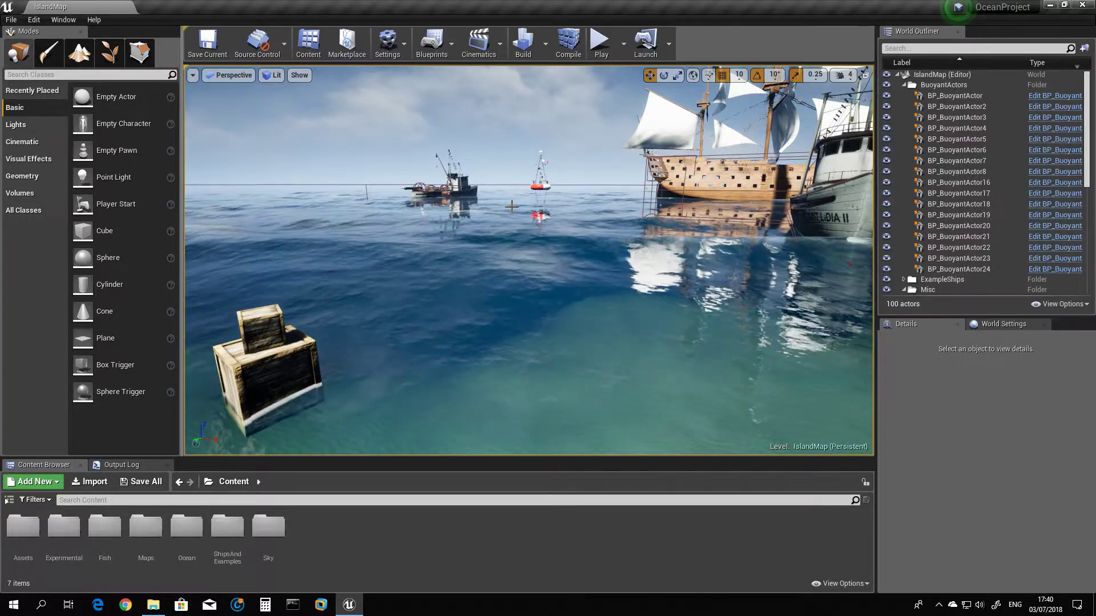
right_drag(512, 206, 485, 225)
right_drag(529, 260, 557, 246)
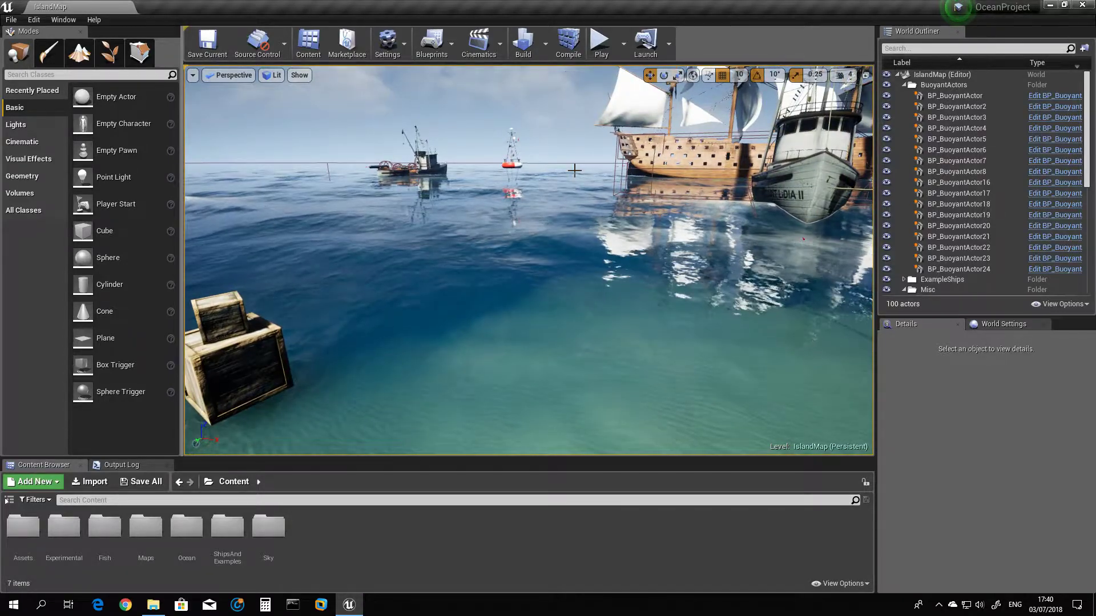
right_drag(581, 185, 547, 260)
right_drag(517, 302, 531, 289)
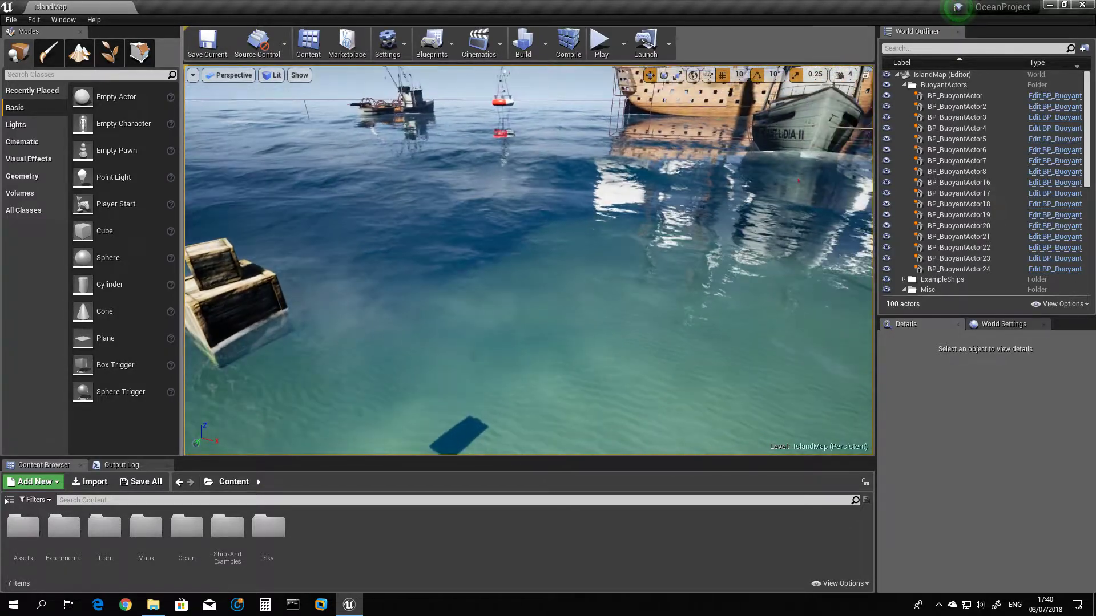
mouse_move(620, 205)
right_down()
mouse_move(635, 191)
mouse_move(609, 189)
right_up()
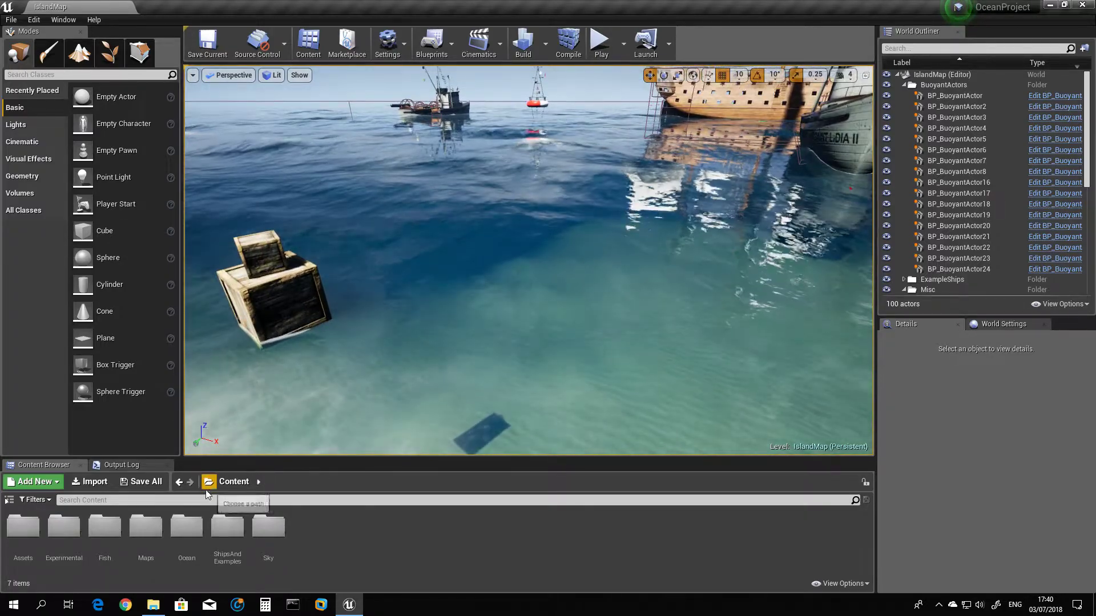
- Place a BP_BuoyantActor from the Ocean content folder into the shallow water near the floating crates
double_click(189, 535)
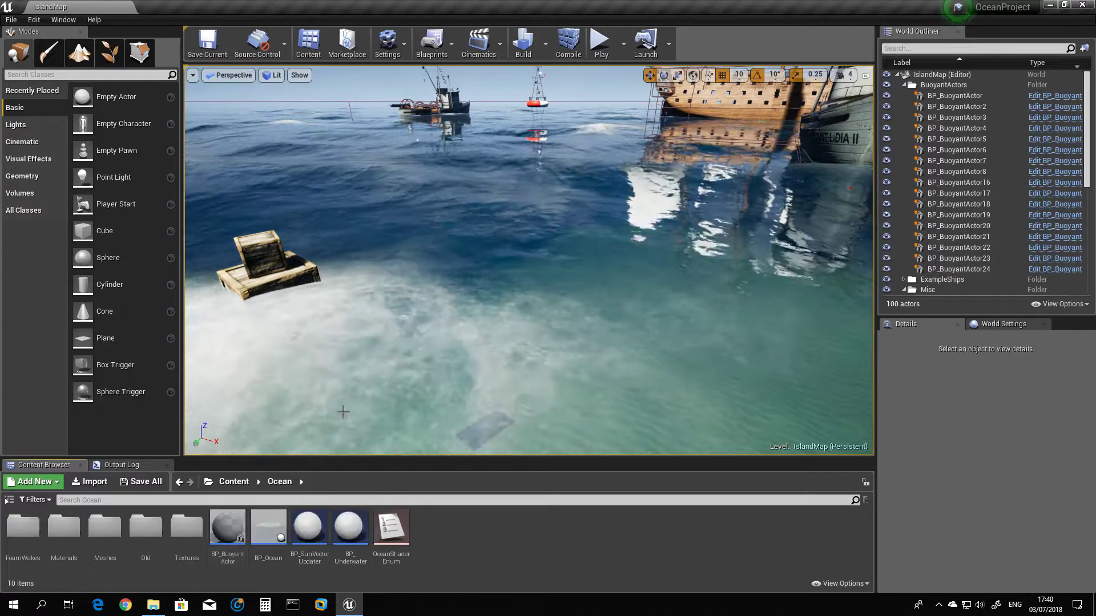
drag(233, 540, 640, 294)
key(f)
right_drag(640, 294, 610, 289)
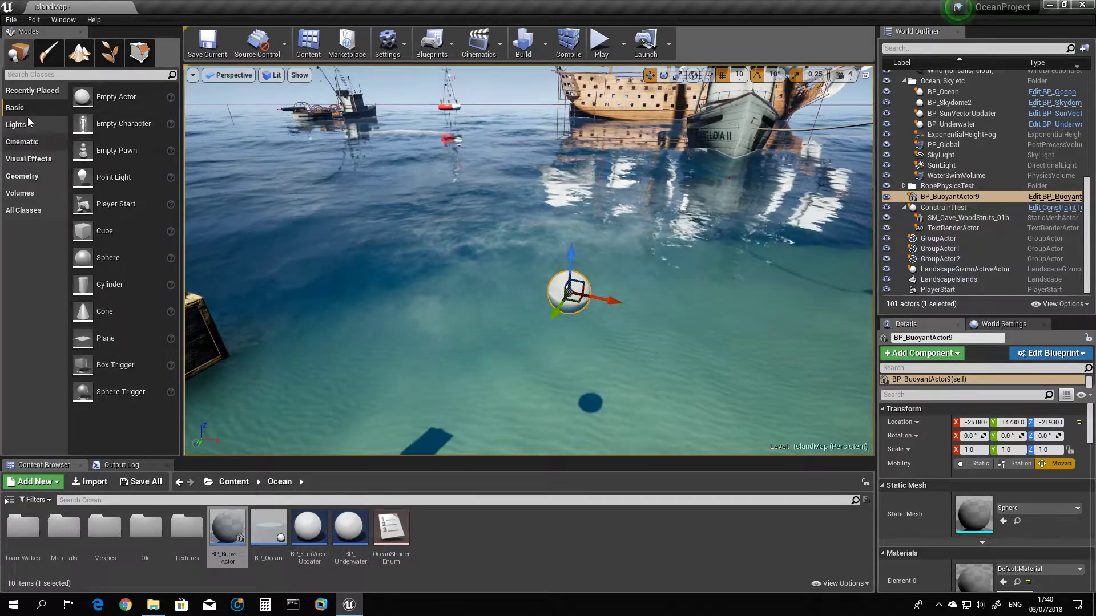
- Add an additive cone geometry brush in the water beside the buoyant sphere and scale it to 0.5 on all three axes
click(23, 178)
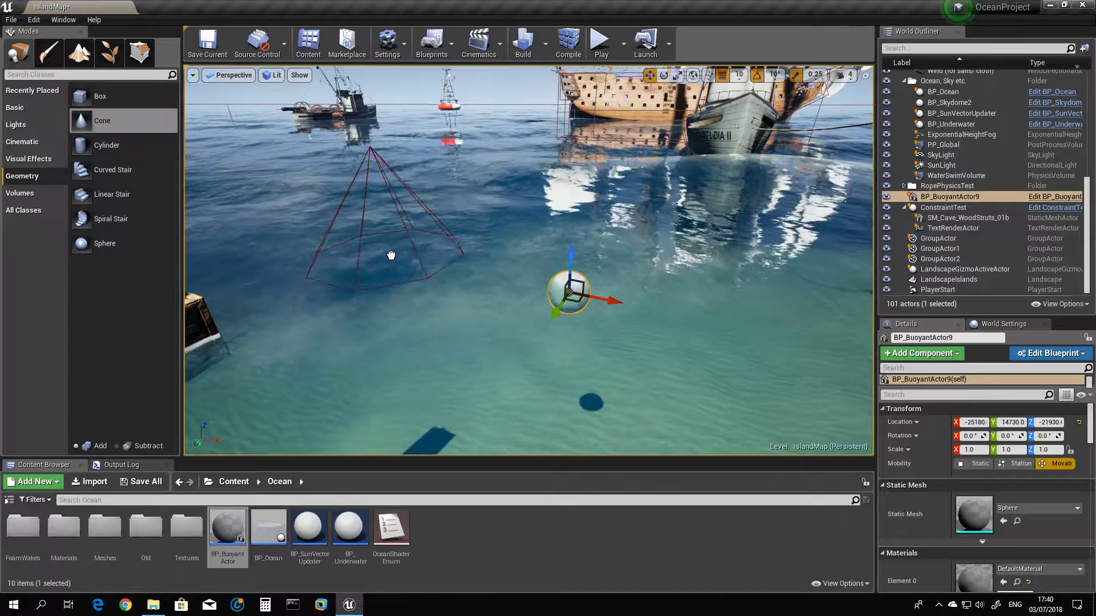
drag(394, 256, 414, 302)
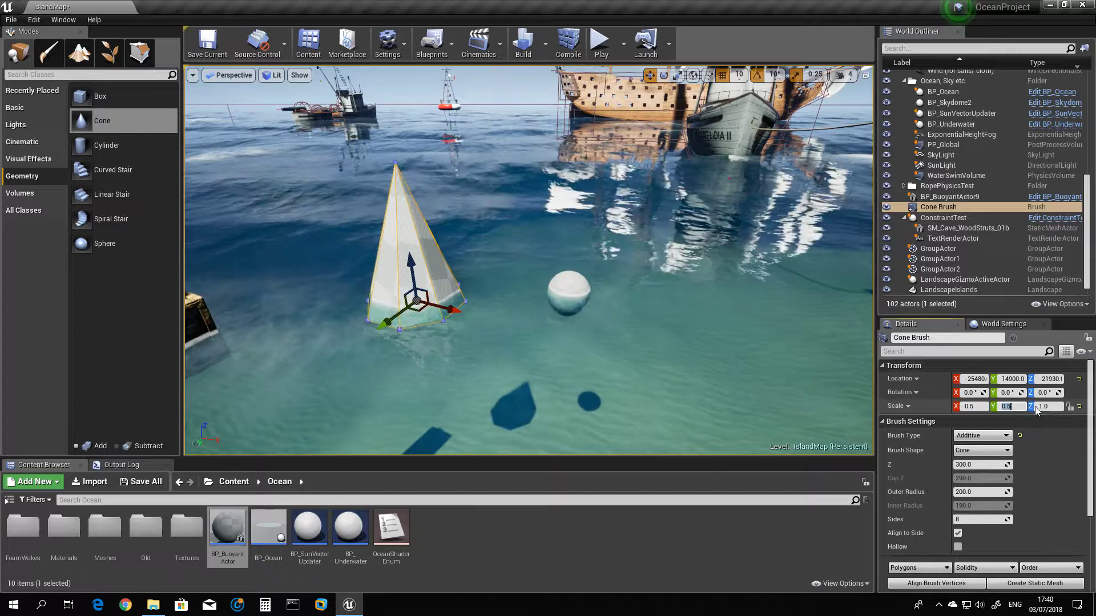
click(1055, 406)
text(0.5)
key(Return)
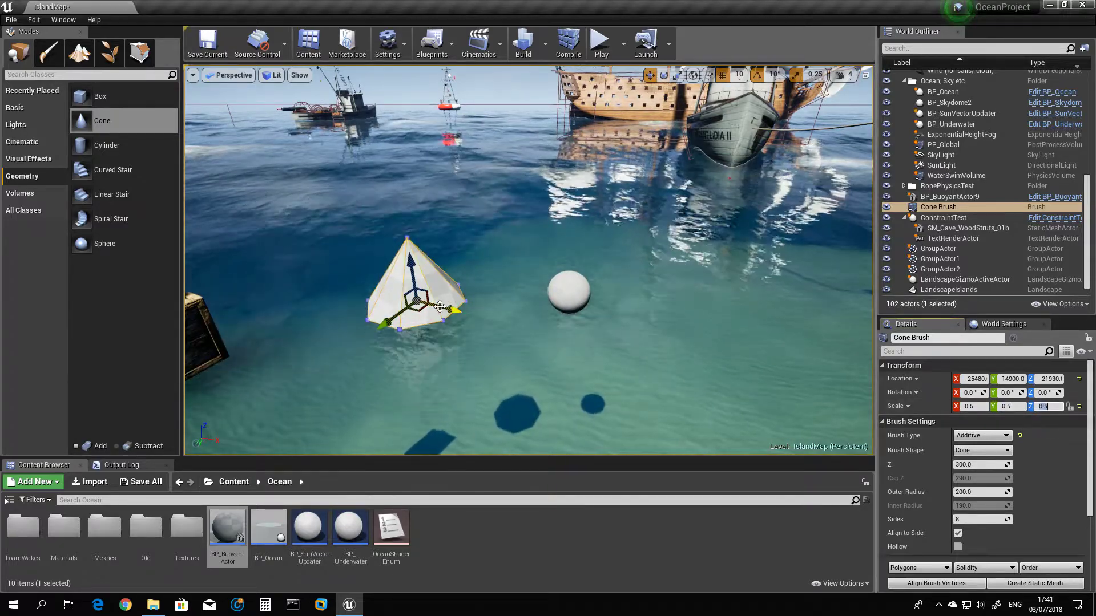
drag(454, 310, 459, 311)
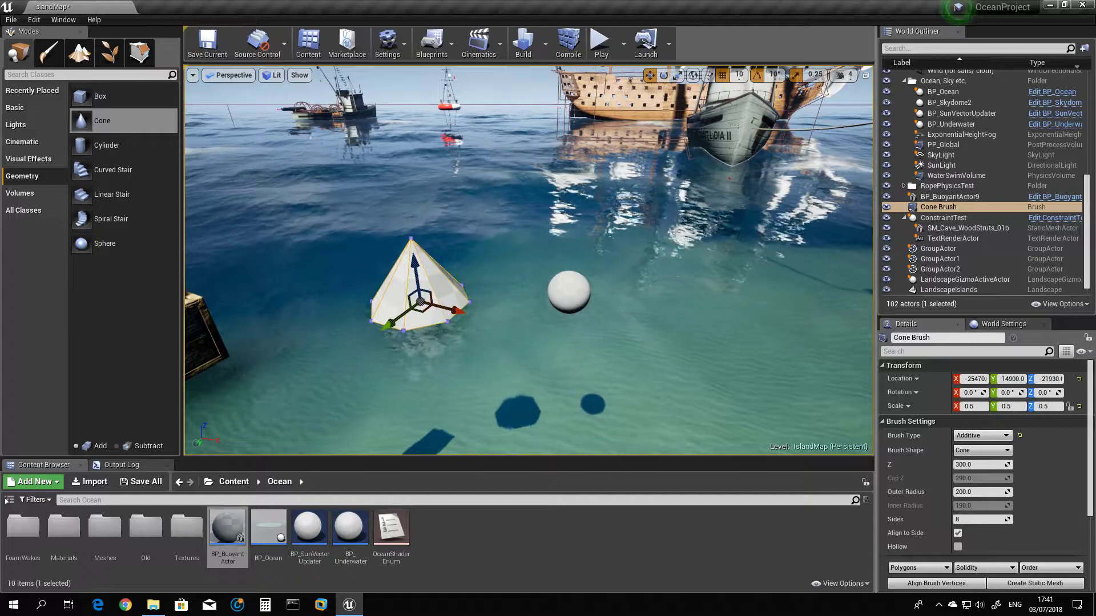
- Convert the cone brush into the static mesh Cone_Brush_StaticMesh in the Content folder, and save it together with the IslandMap level
click(1031, 584)
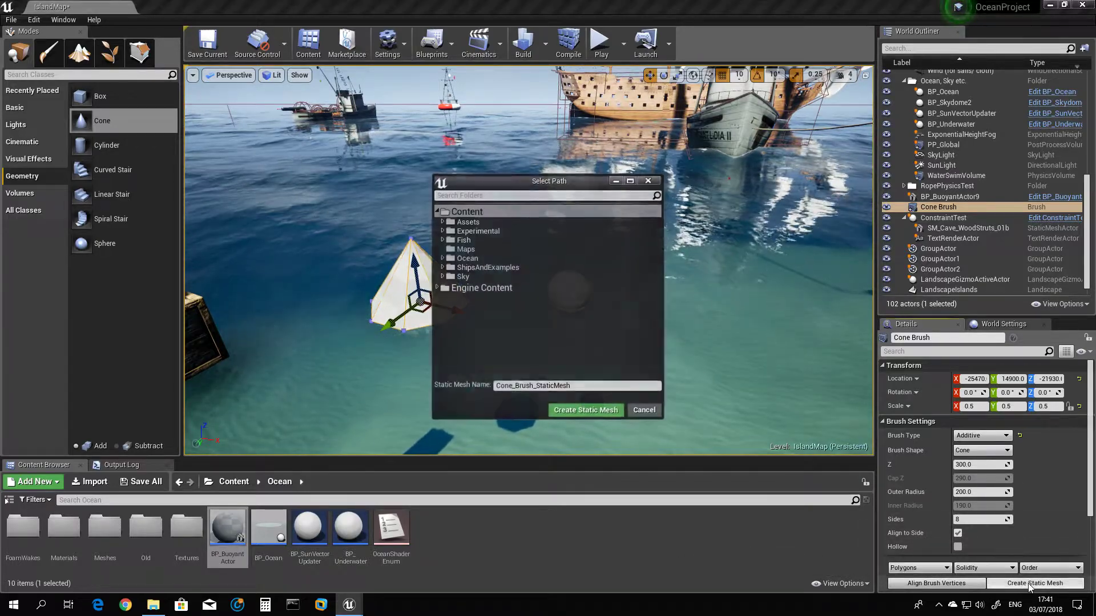
click(567, 415)
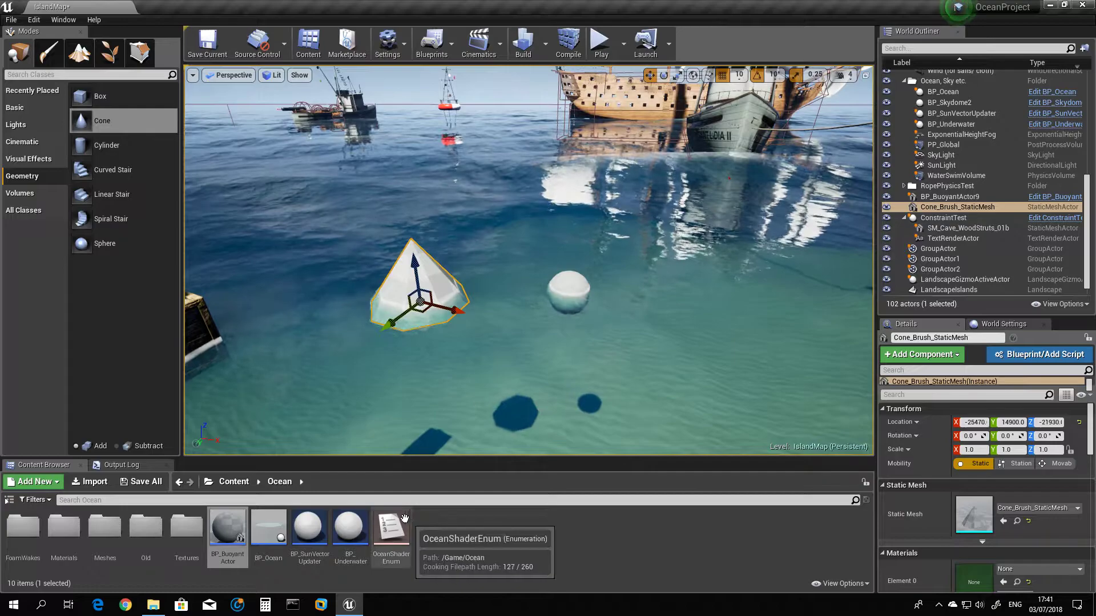
click(231, 482)
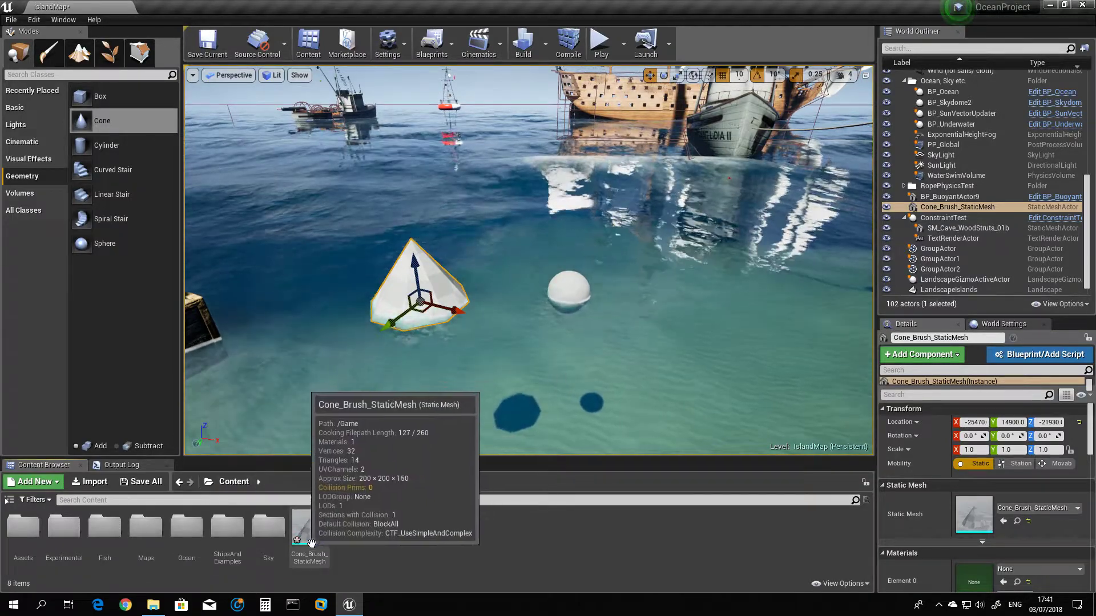
click(141, 482)
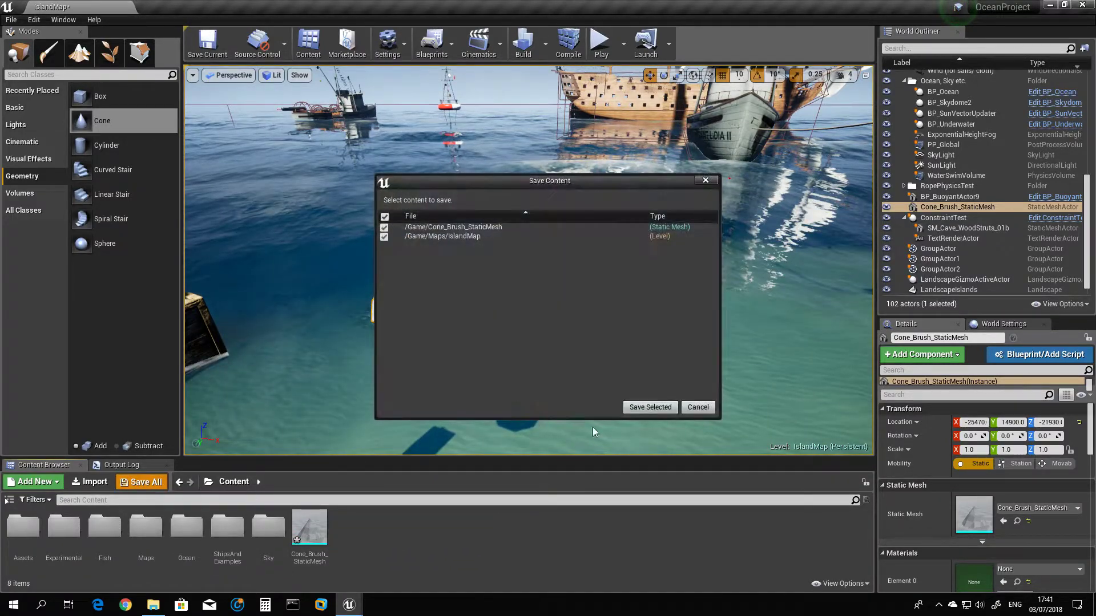
click(630, 409)
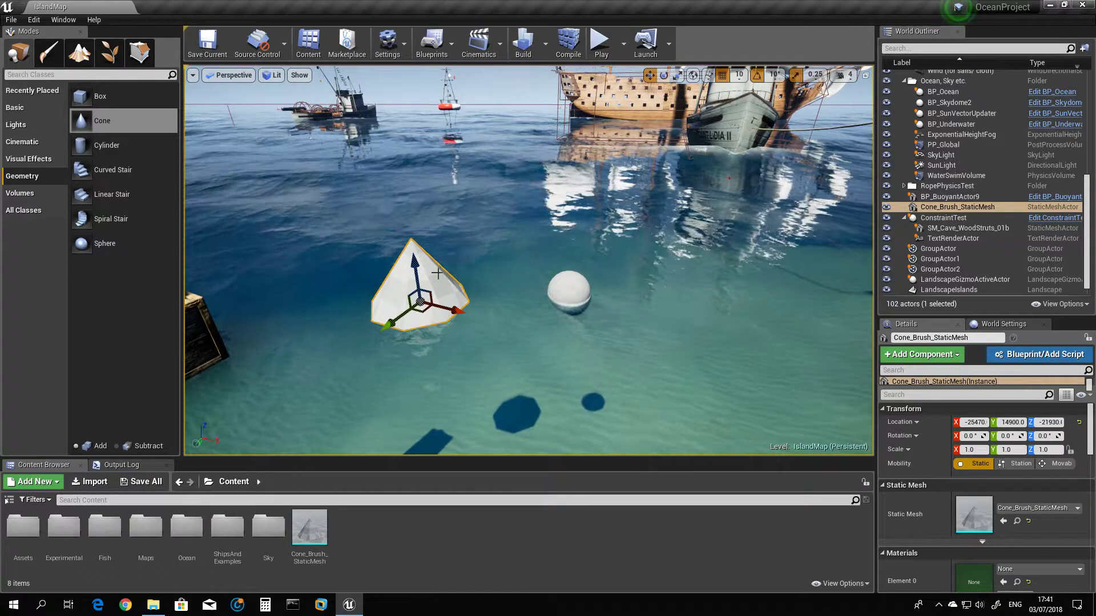
- Delete the cone mesh actor from the level and assign Cone_Brush_StaticMesh as the static mesh of the new buoyant actor
key(Delete)
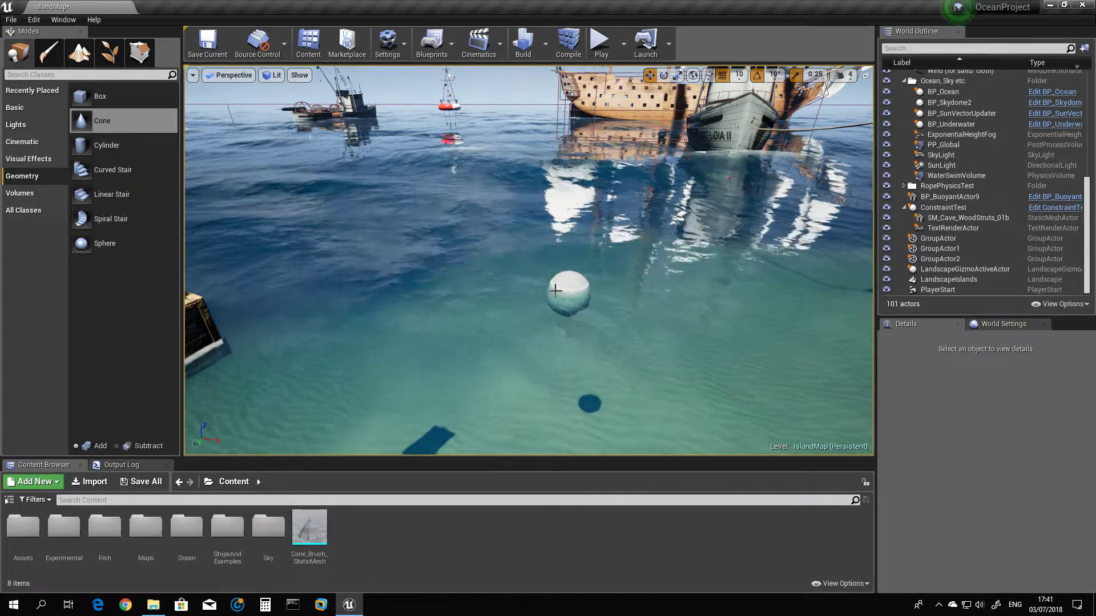
click(562, 284)
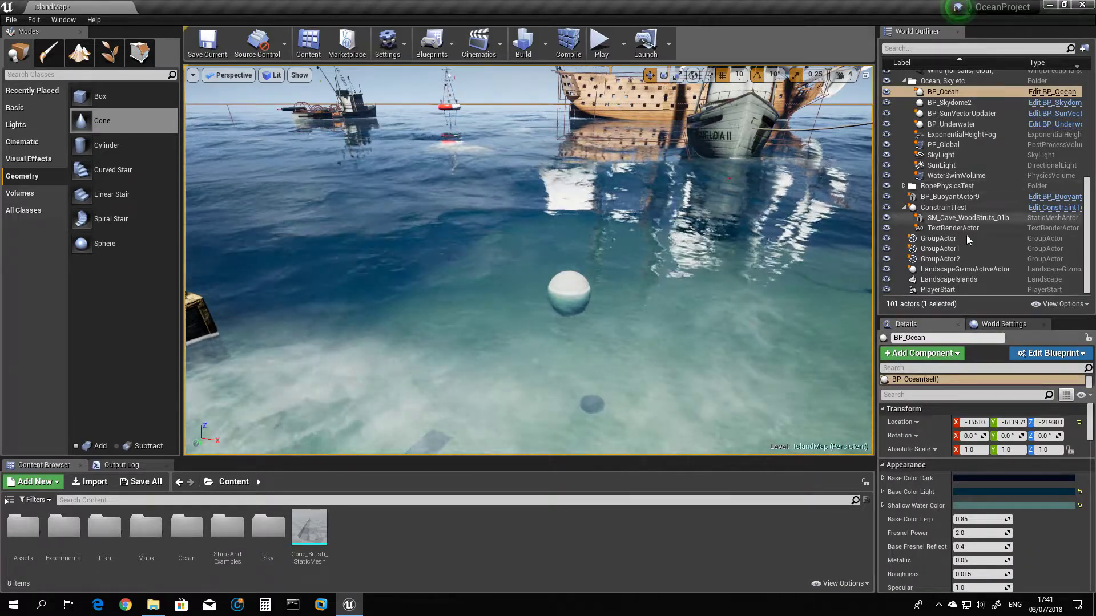
click(978, 197)
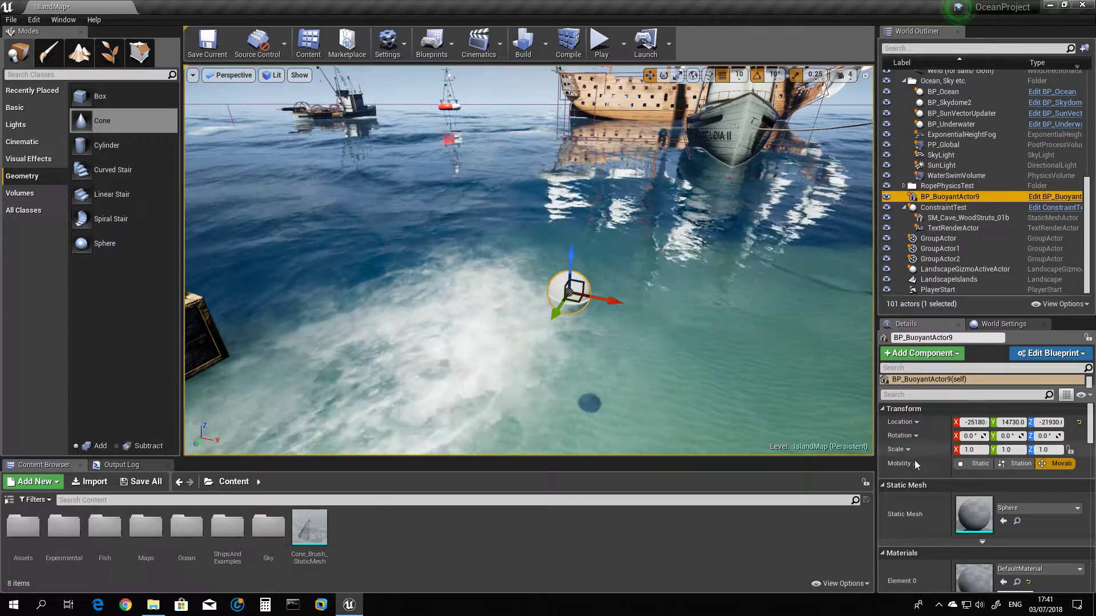
click(310, 528)
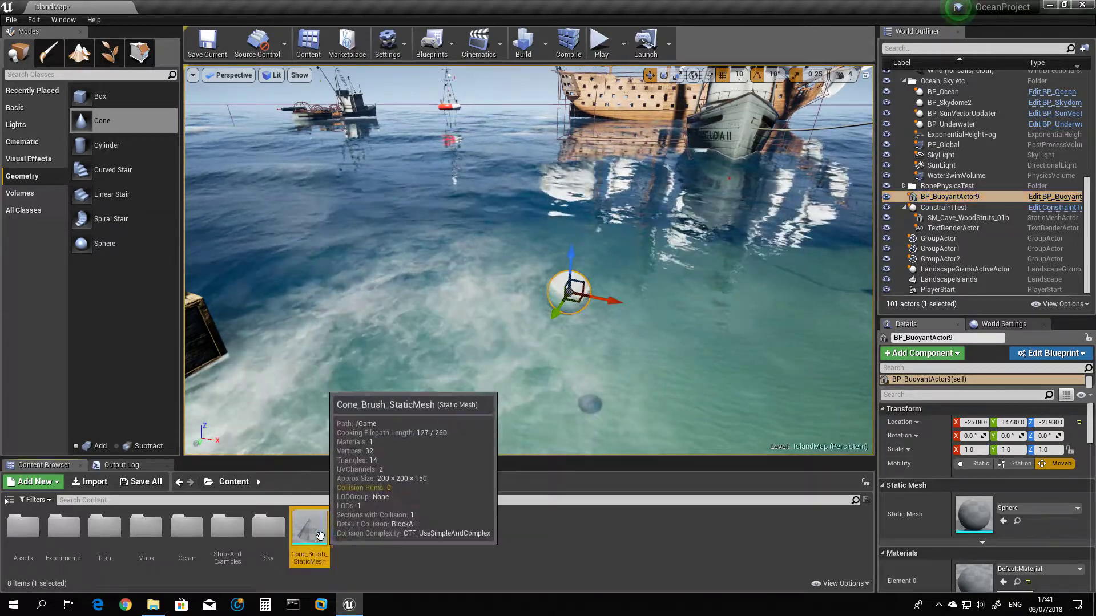
click(1004, 522)
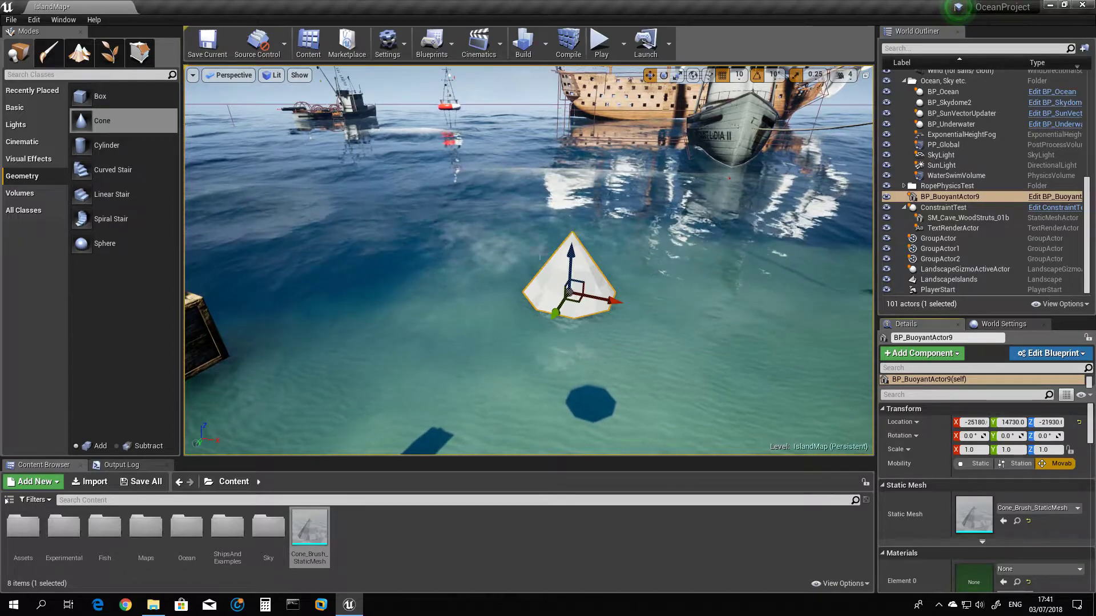
- Add a box simplified collision to Cone_Brush_StaticMesh with simple collision shown, save the asset and return to the level
mouse_move(552, 322)
right_down()
mouse_move(587, 308)
mouse_move(548, 333)
right_up()
key(w)
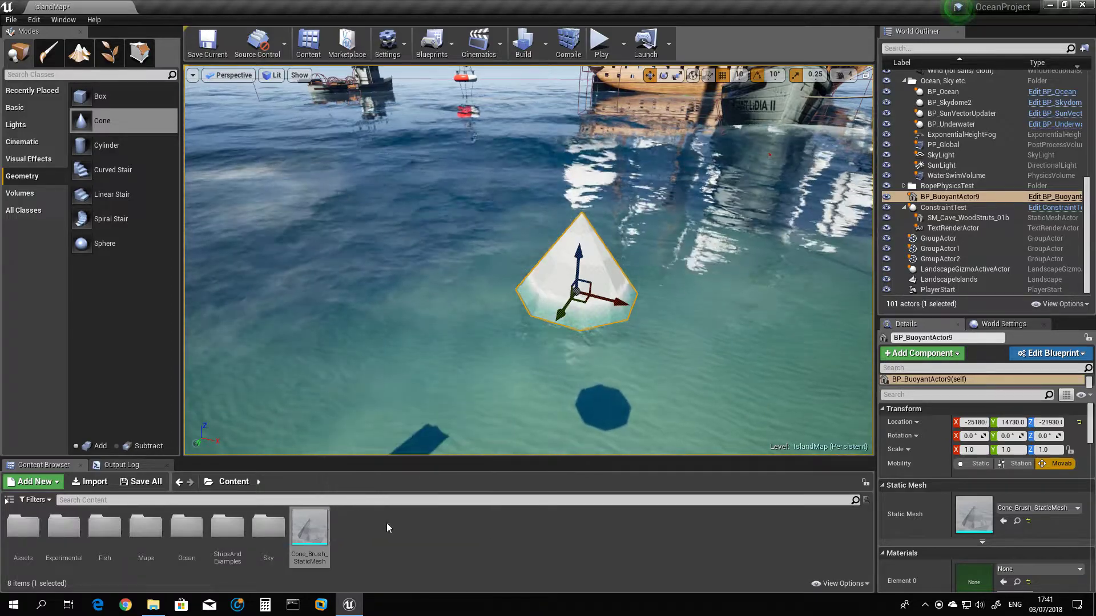
mouse_move(316, 538)
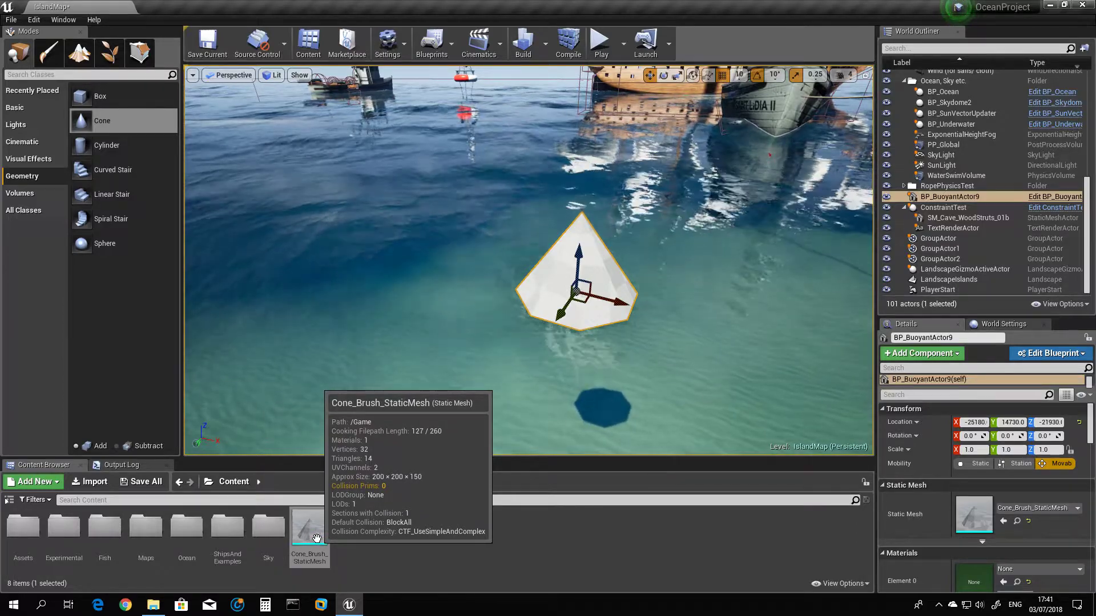
double_click(316, 538)
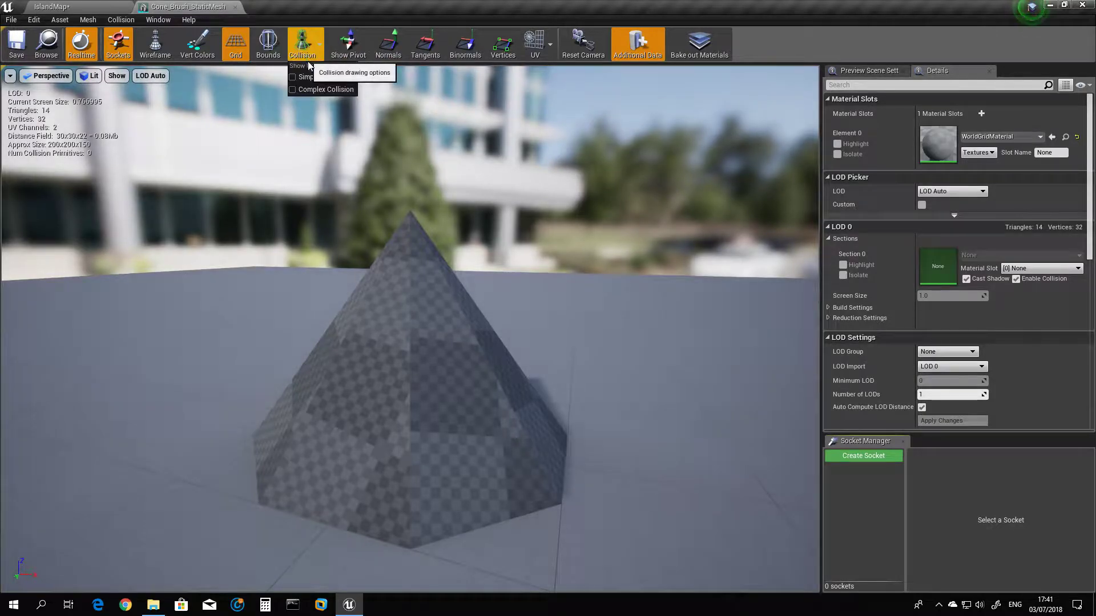
click(314, 76)
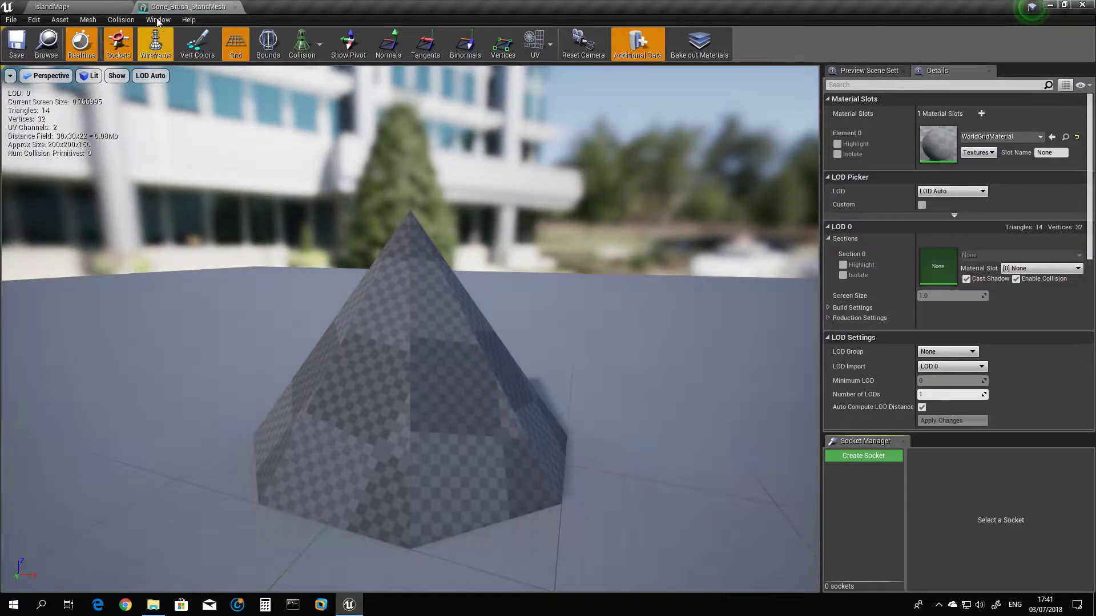
click(126, 20)
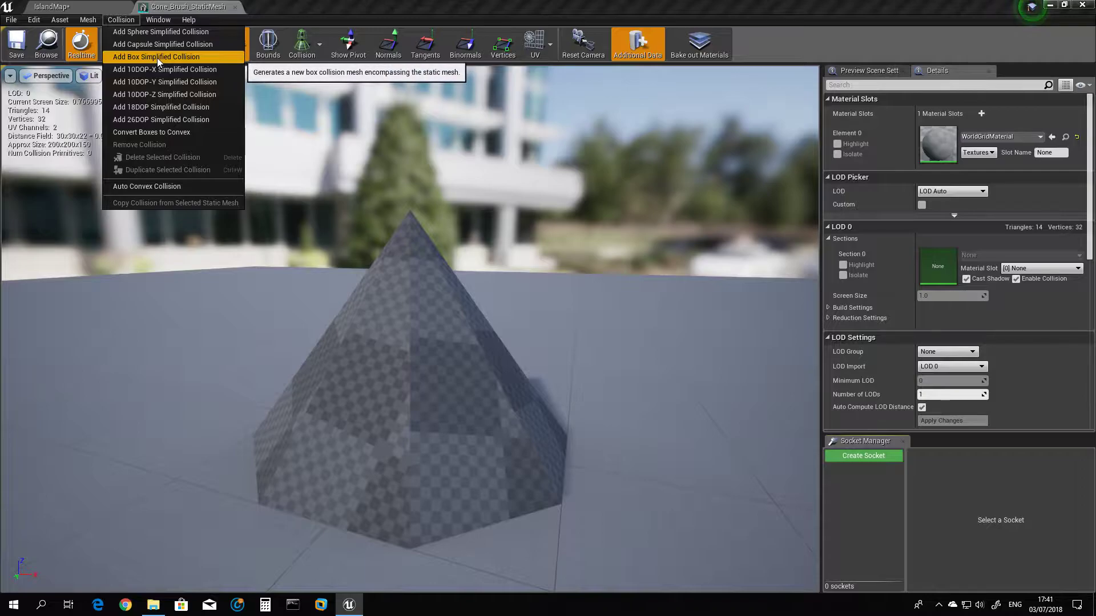
click(159, 57)
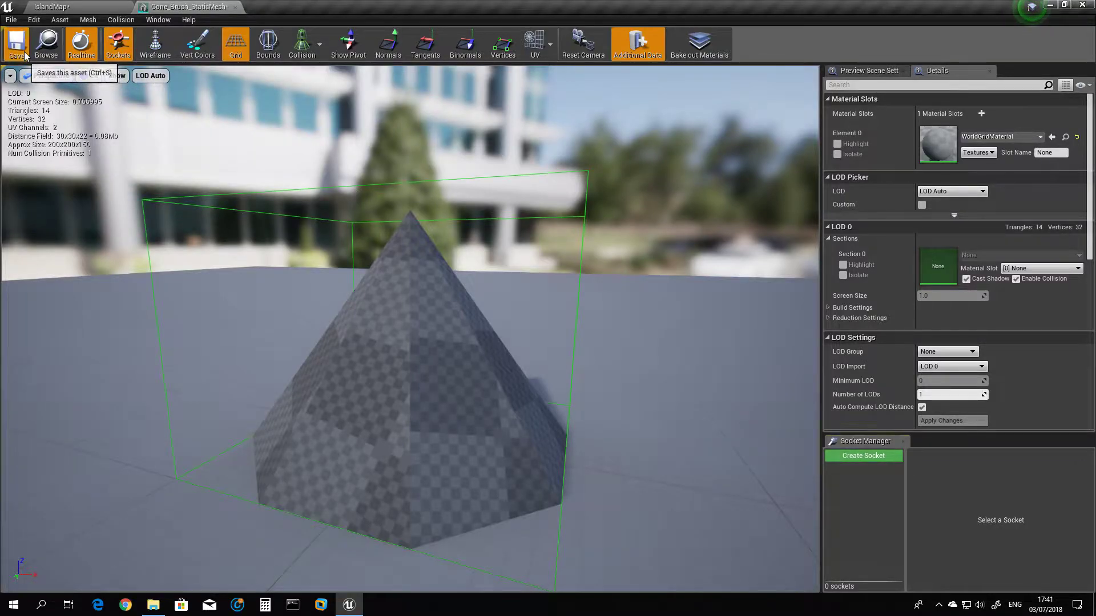
click(235, 8)
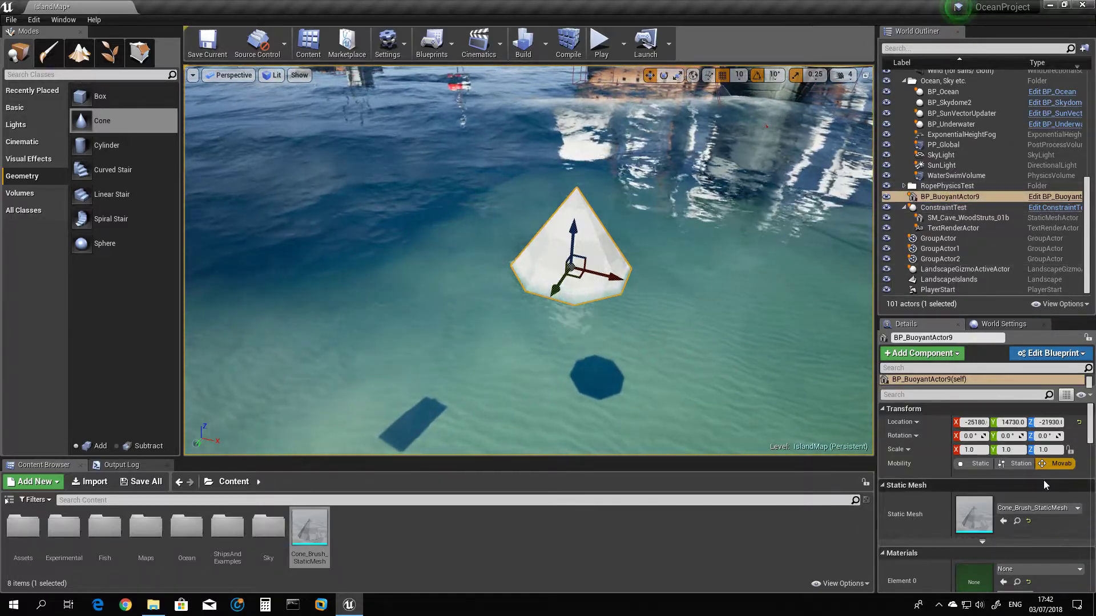
- Examine the buoyant cone's physics, collision and buoyancy settings, expanding the advanced collision options and the Collision Presets
scroll(1044, 481, down, 10)
scroll(1005, 491, down, 8)
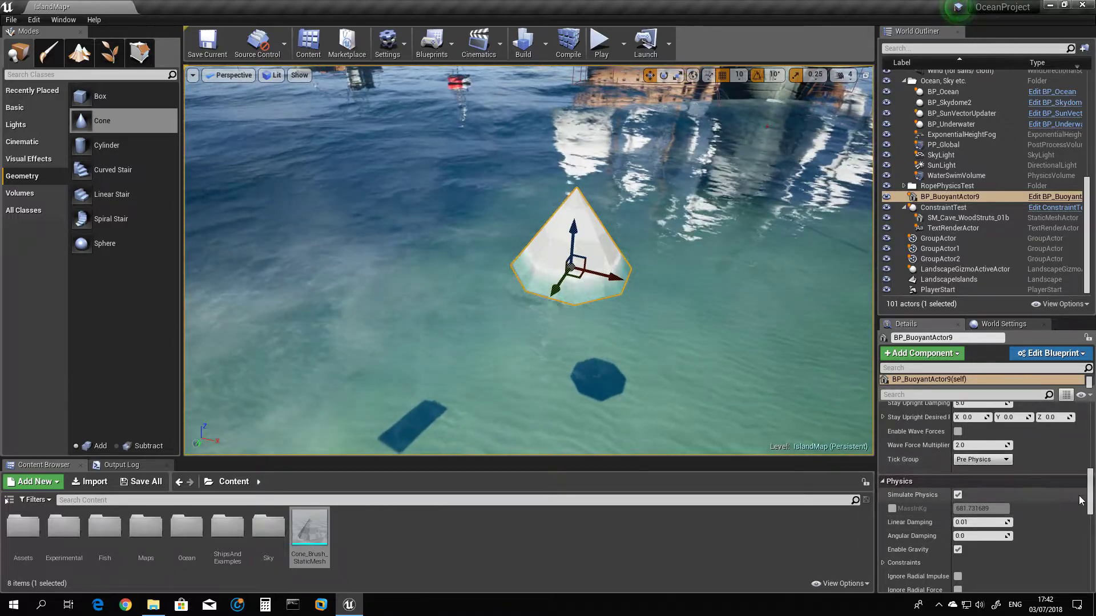
drag(1091, 501, 1091, 532)
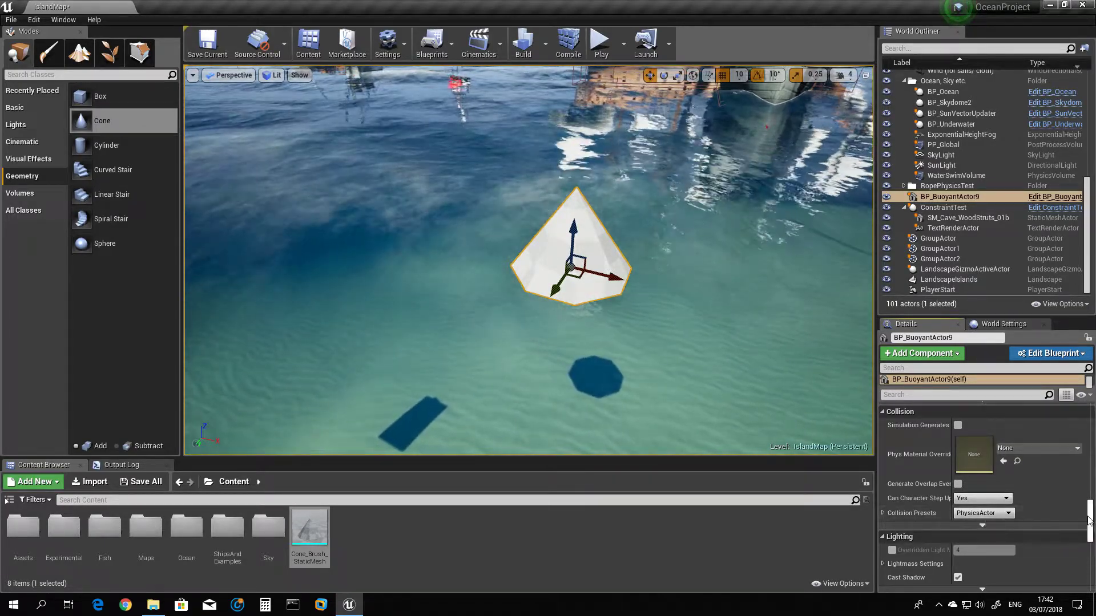
scroll(1090, 519, up, 1)
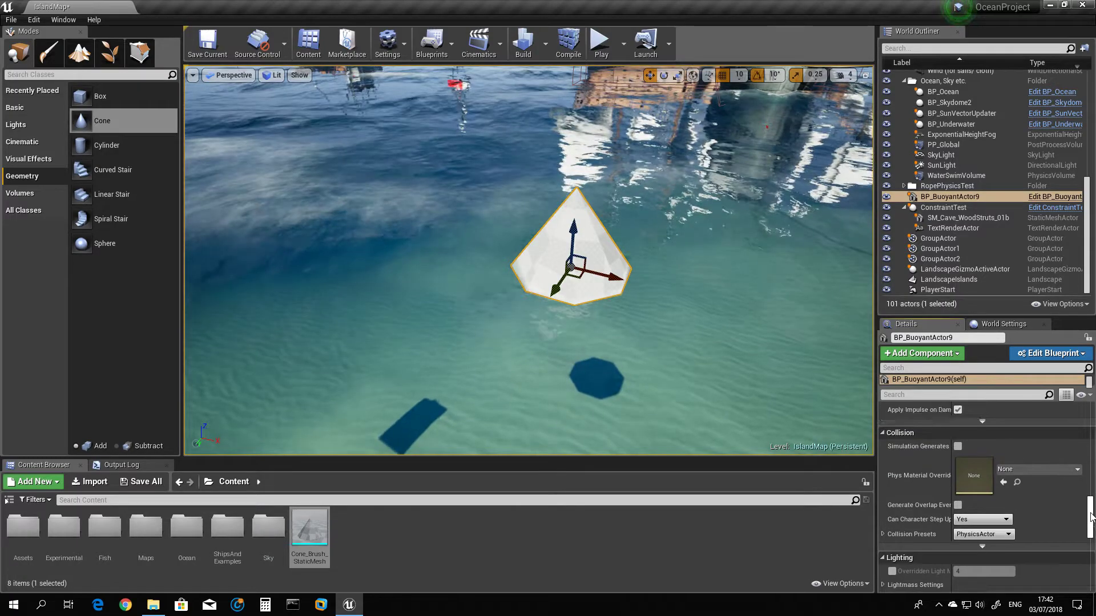
drag(1090, 518, 1090, 430)
scroll(1049, 502, down, 10)
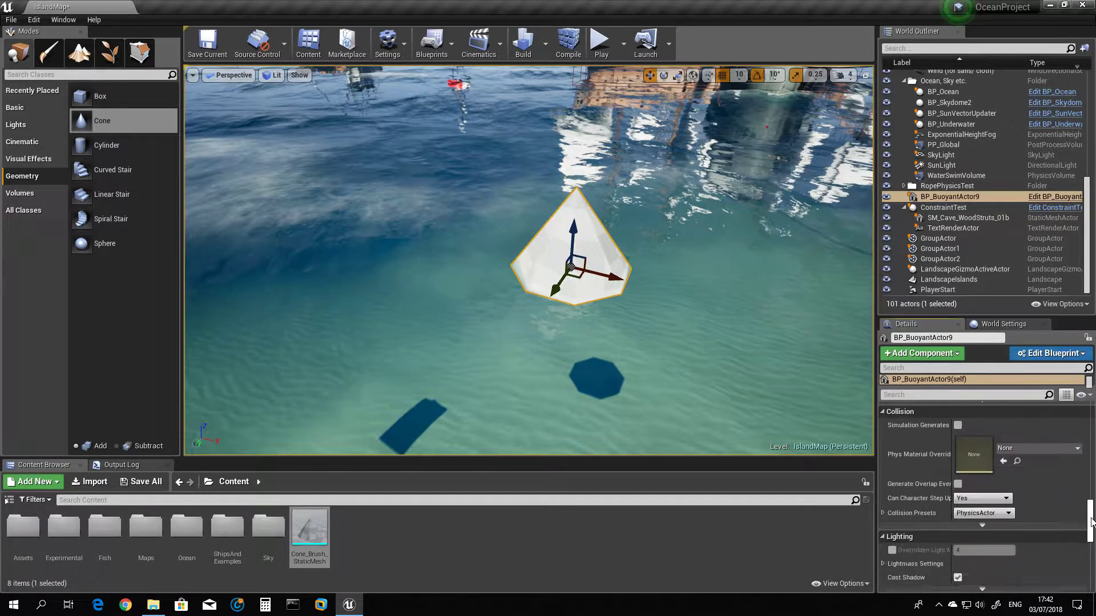
click(983, 451)
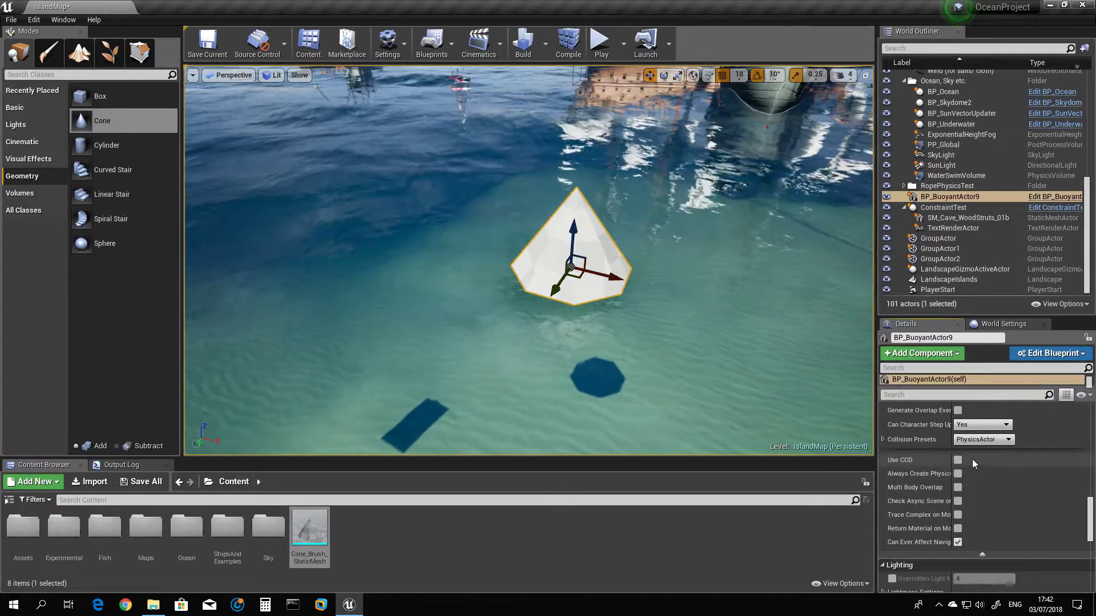
click(883, 440)
scroll(955, 461, down, 2)
scroll(1081, 491, up, 4)
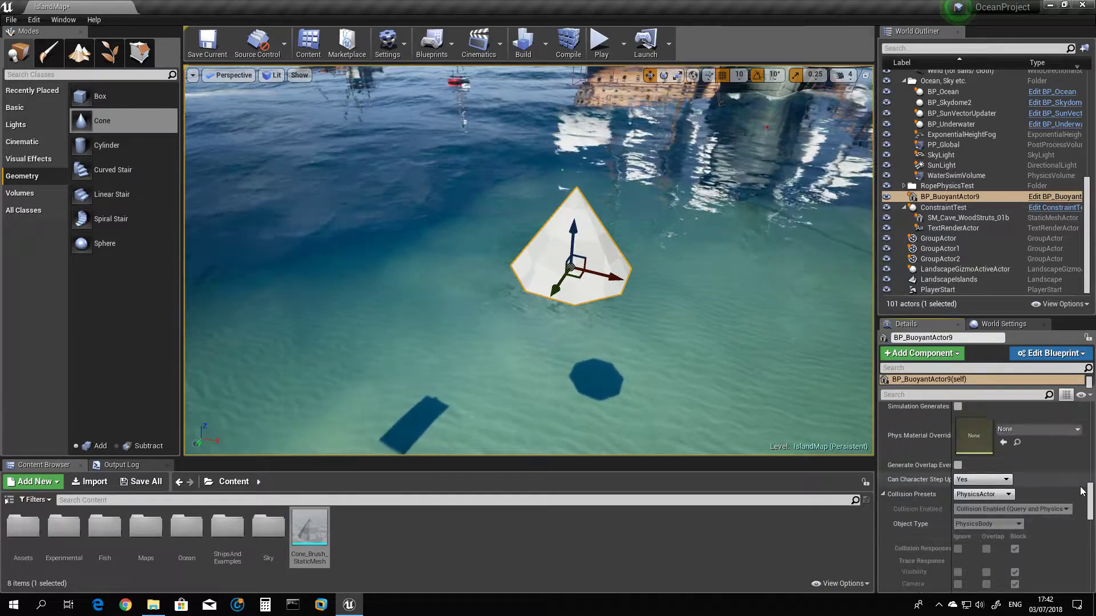
scroll(1081, 490, up, 6)
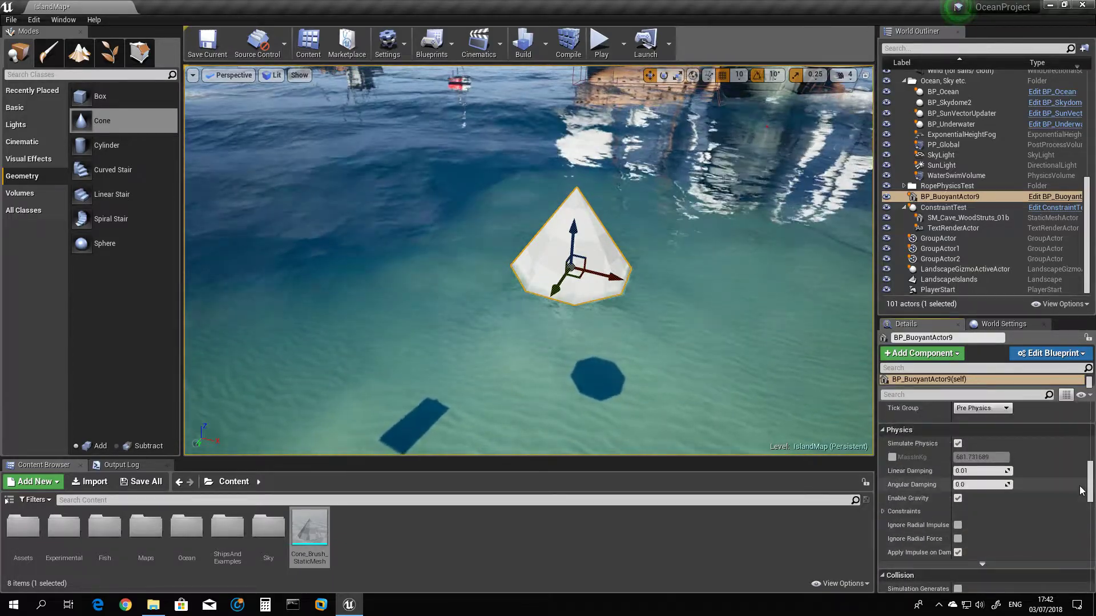
scroll(1080, 491, up, 6)
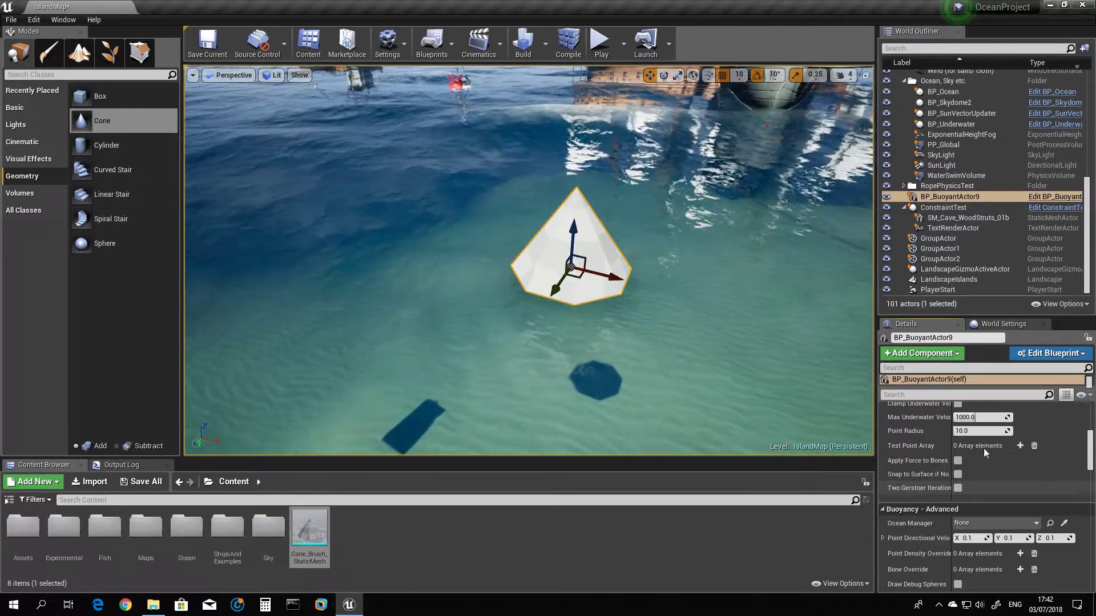
- Play the level from the current camera location, follow the cone through the water to check its buoyancy, and stop playing
click(625, 43)
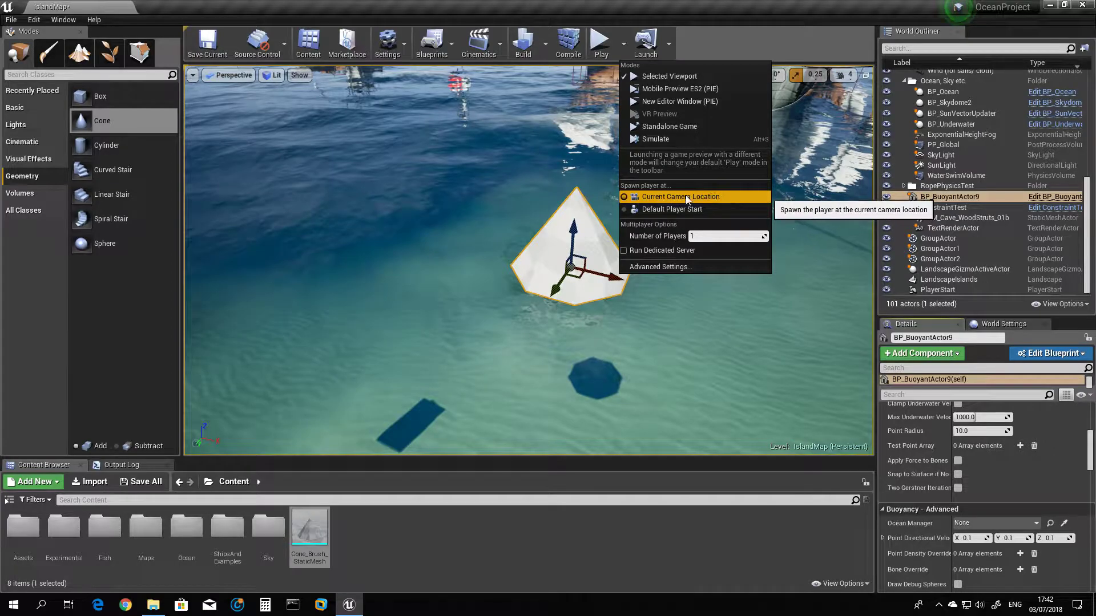
click(602, 50)
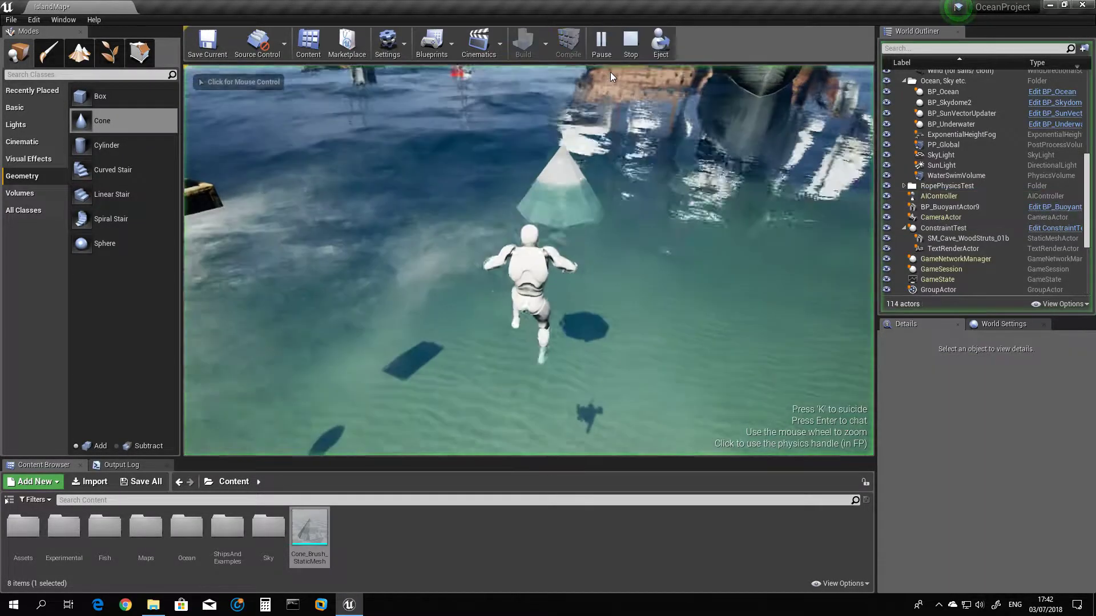
key(w)
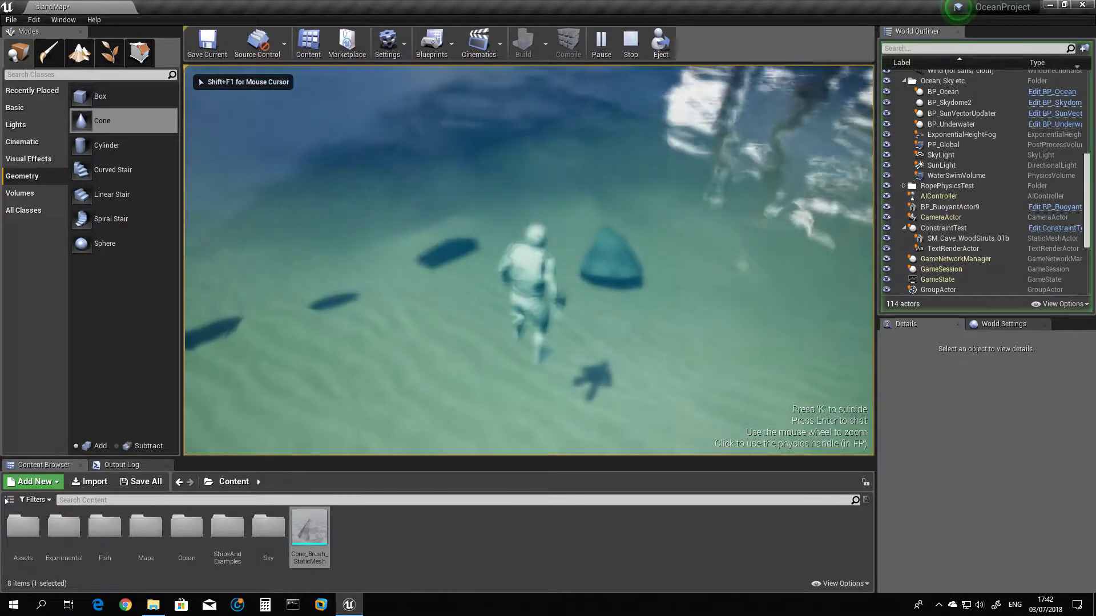
key(w)
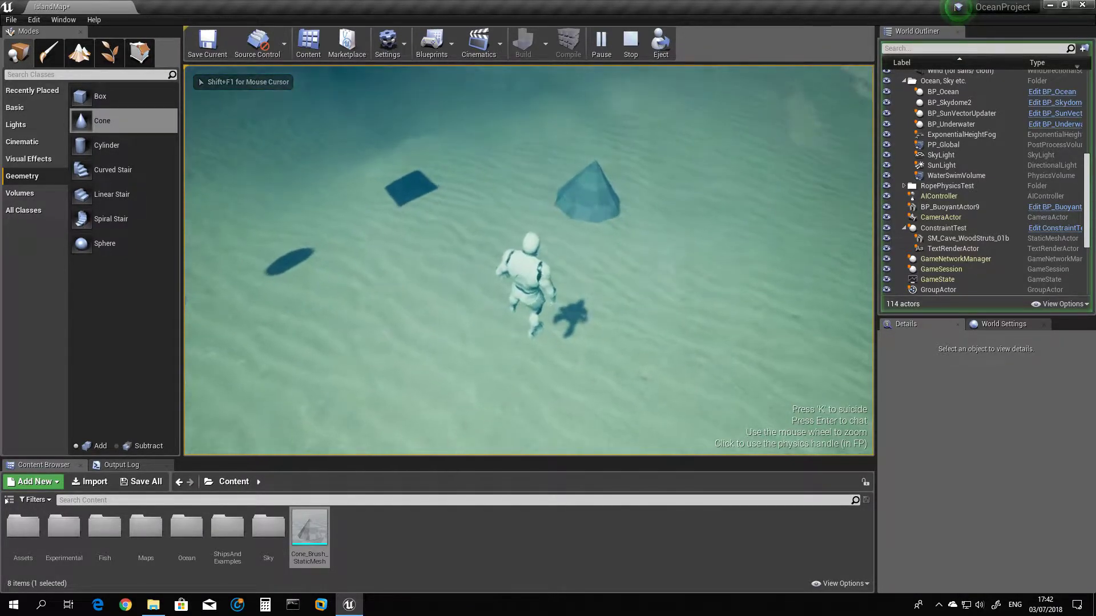
key(w)
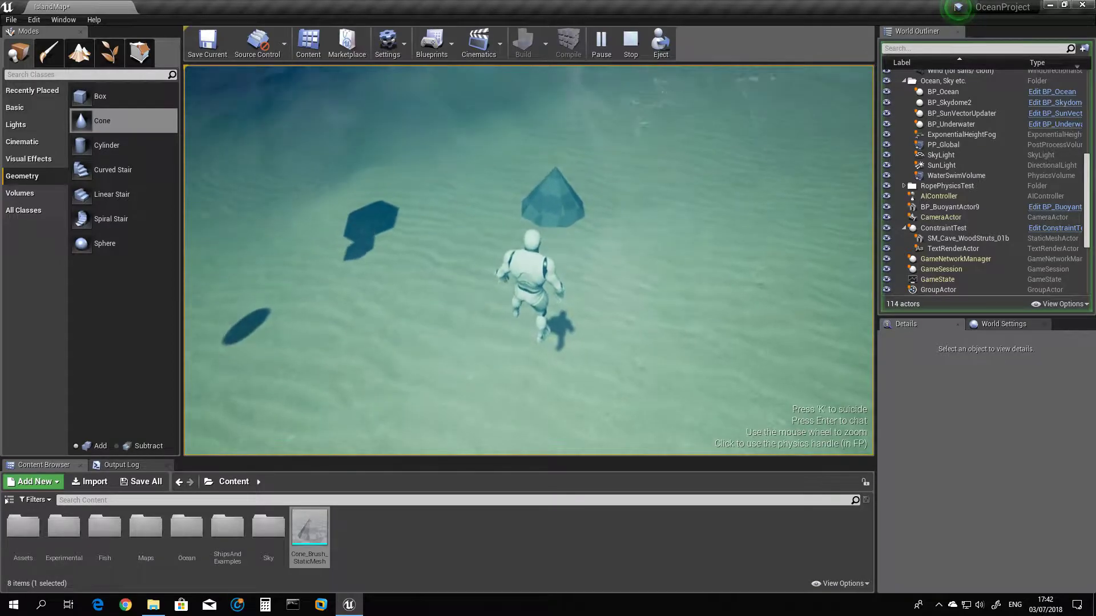
key(Escape)
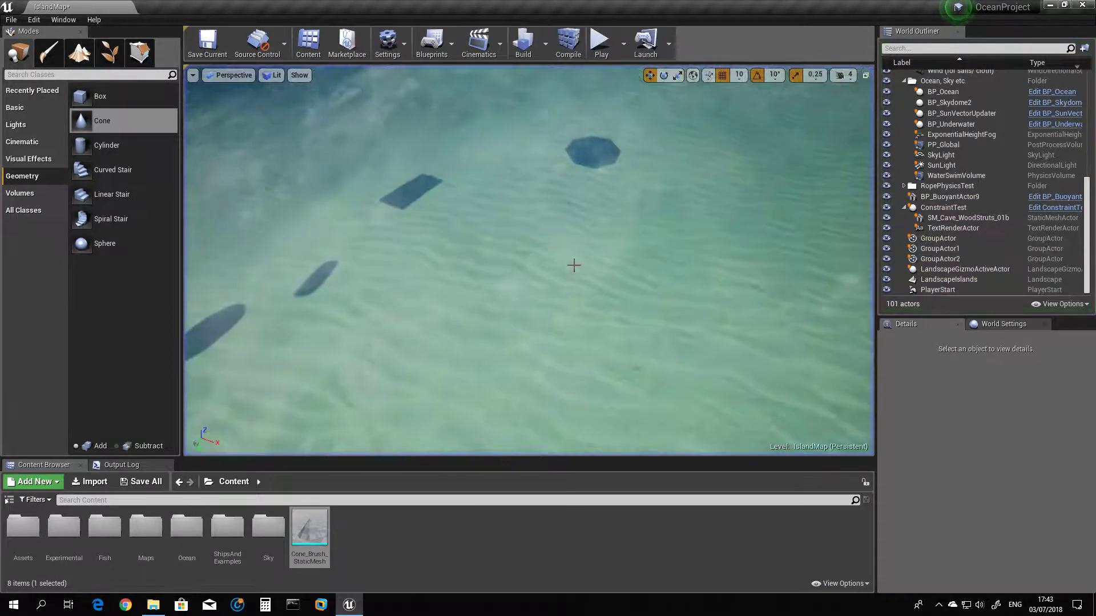
- Simulate the level with the cone in view, watch how it behaves in the water, and stop the simulation
right_drag(573, 266, 575, 171)
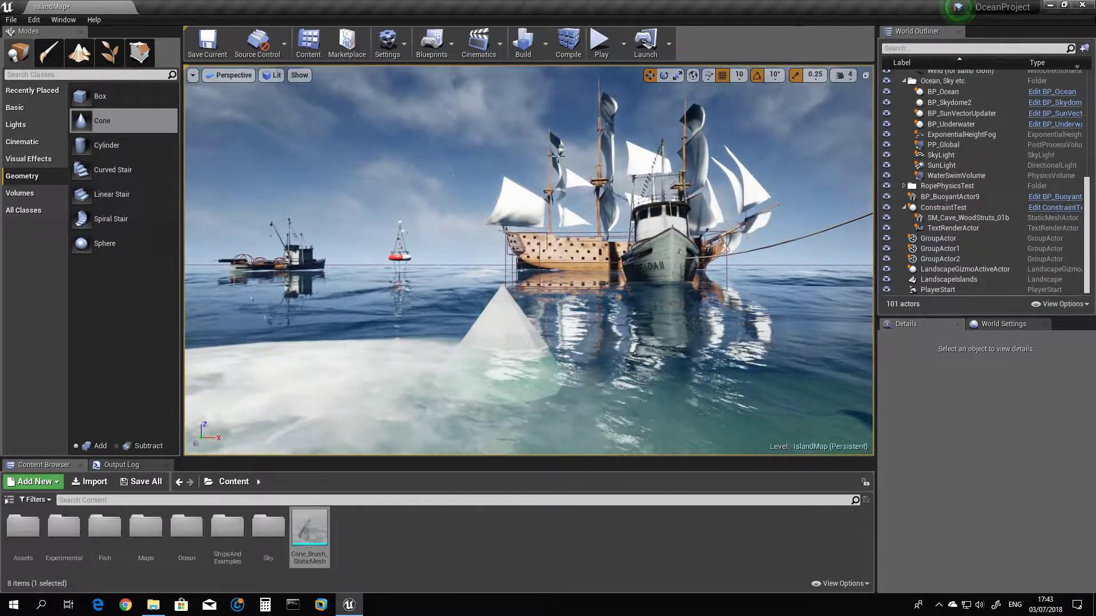
click(624, 44)
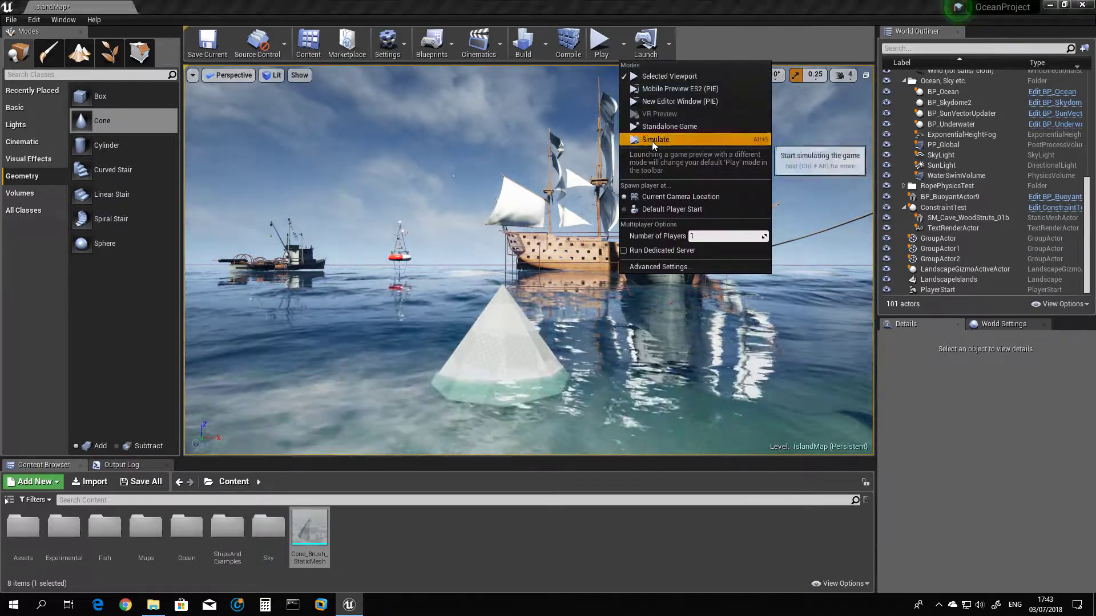
click(652, 141)
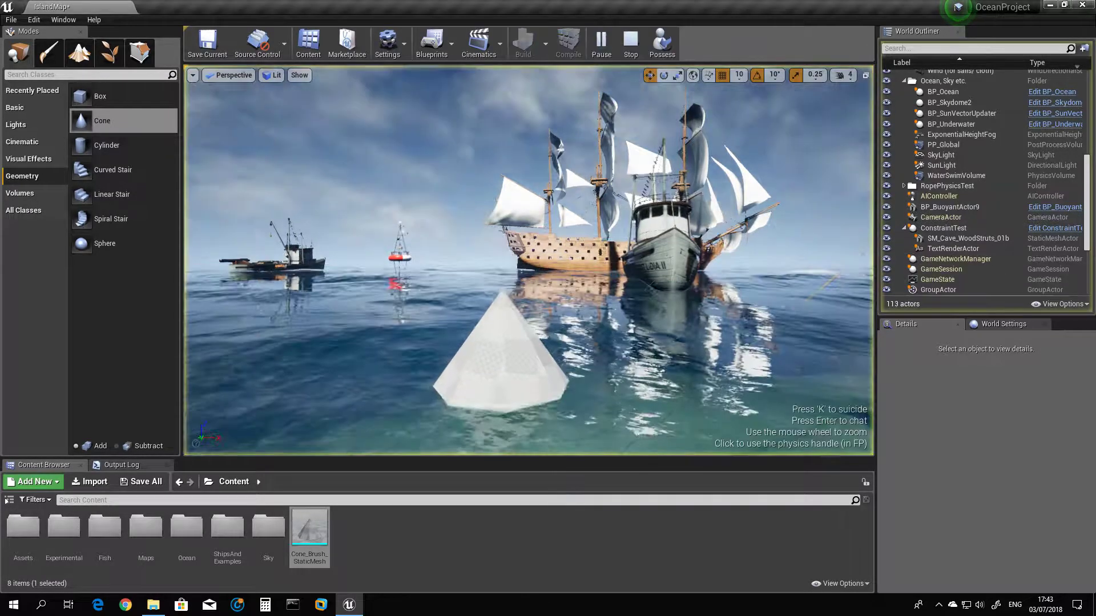
right_drag(594, 258, 594, 283)
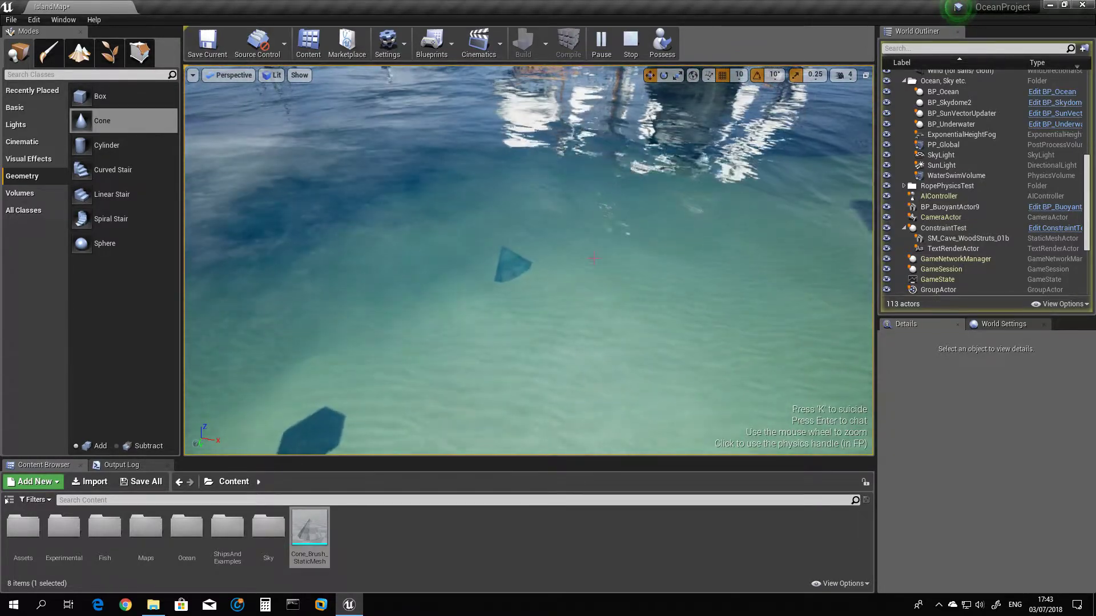
key(Escape)
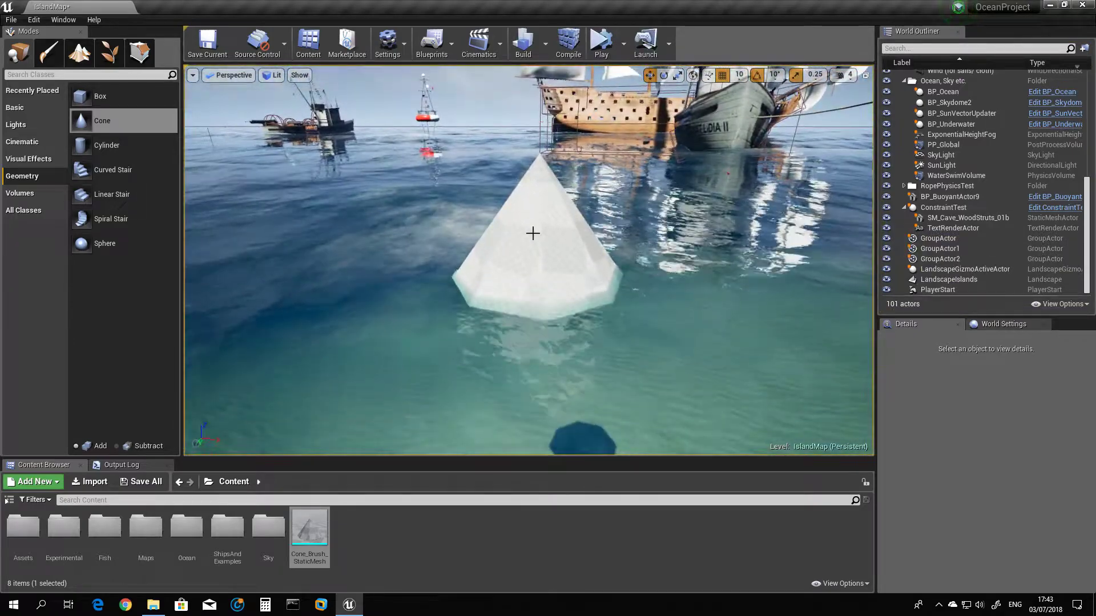
- Select the buoyant cone and examine its shape and base from the side and from above
click(533, 233)
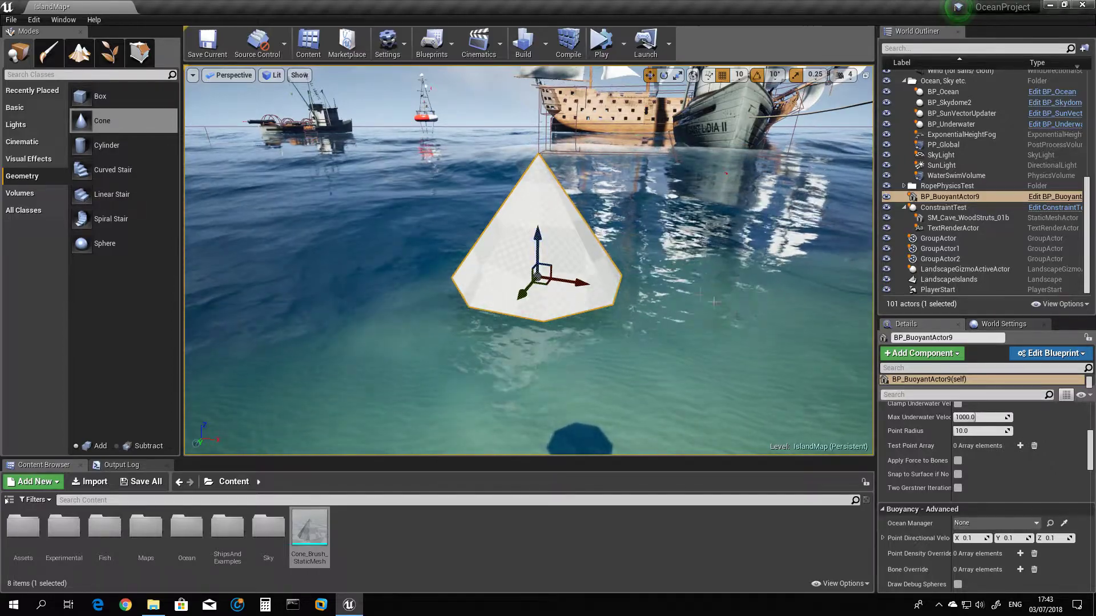
right_drag(570, 268, 571, 366)
key(w)
right_drag(566, 296, 571, 268)
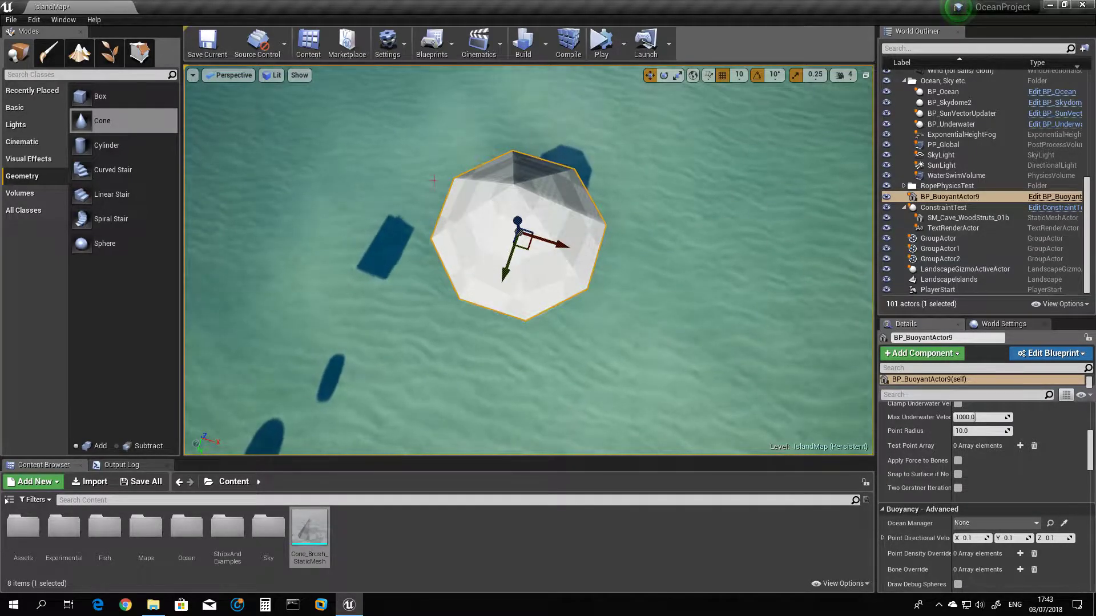
mouse_move(549, 277)
right_down()
mouse_move(553, 265)
mouse_move(590, 280)
mouse_move(550, 292)
right_up()
key(w)
scroll(548, 293, down, 5)
mouse_move(476, 287)
right_down()
mouse_move(456, 280)
mouse_move(474, 308)
right_up()
scroll(456, 281, up, 4)
scroll(457, 280, down, 6)
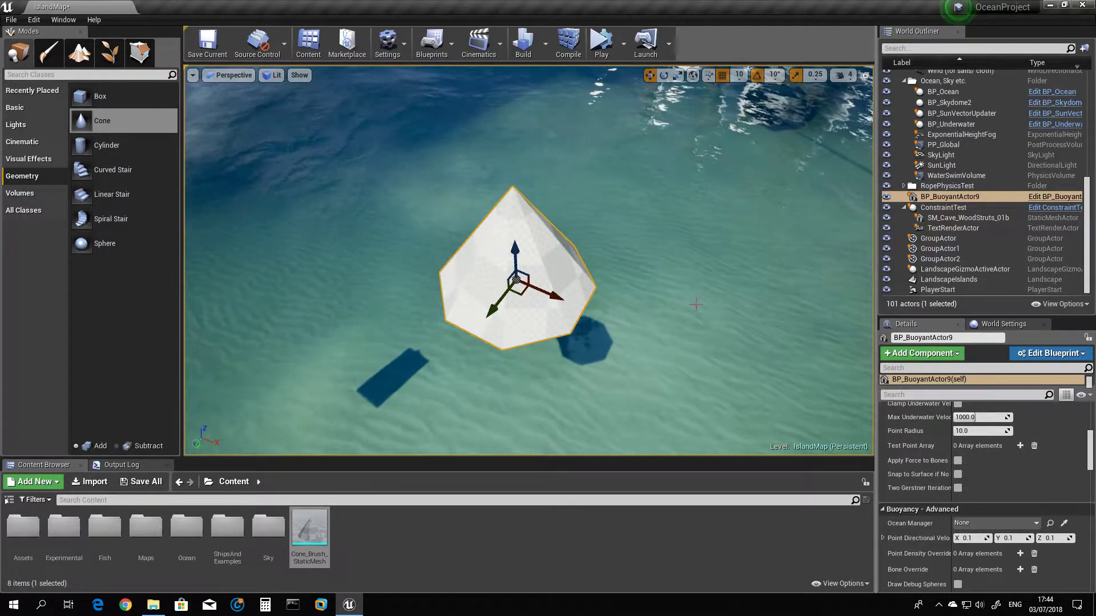
- Select the BP_ManOfWar sailing ship and examine how its buoyancy test points are distributed along the hull
right_drag(696, 305, 747, 230)
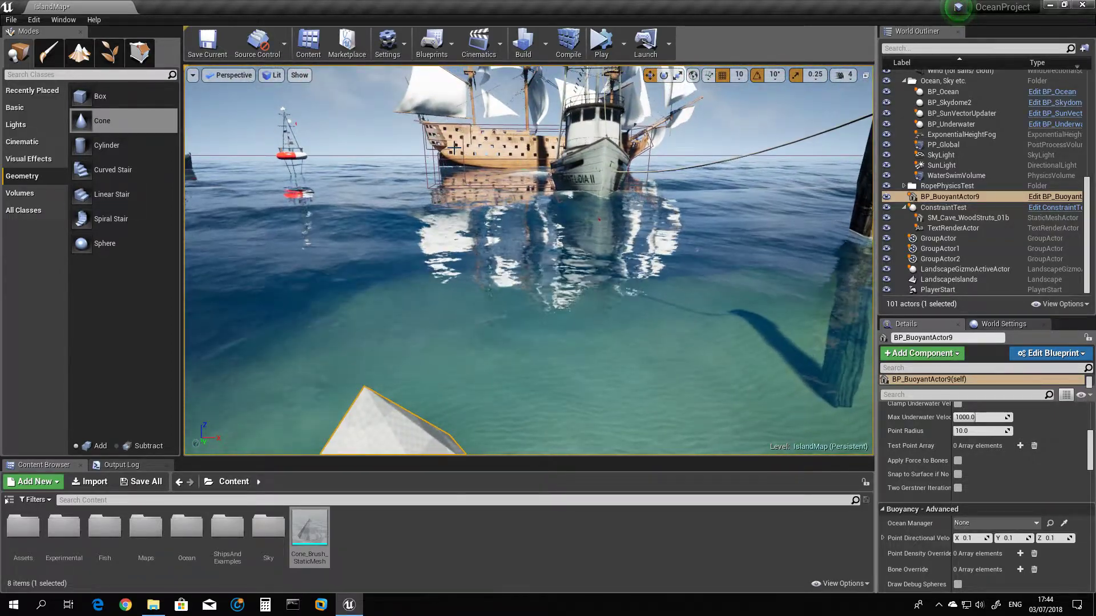
right_drag(528, 260, 525, 235)
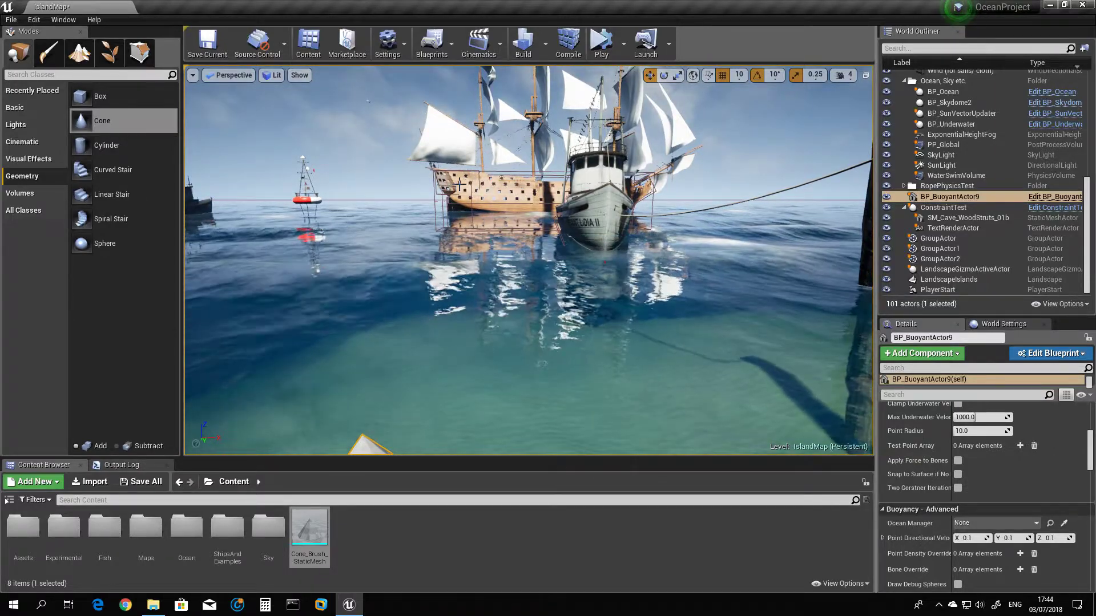
click(506, 193)
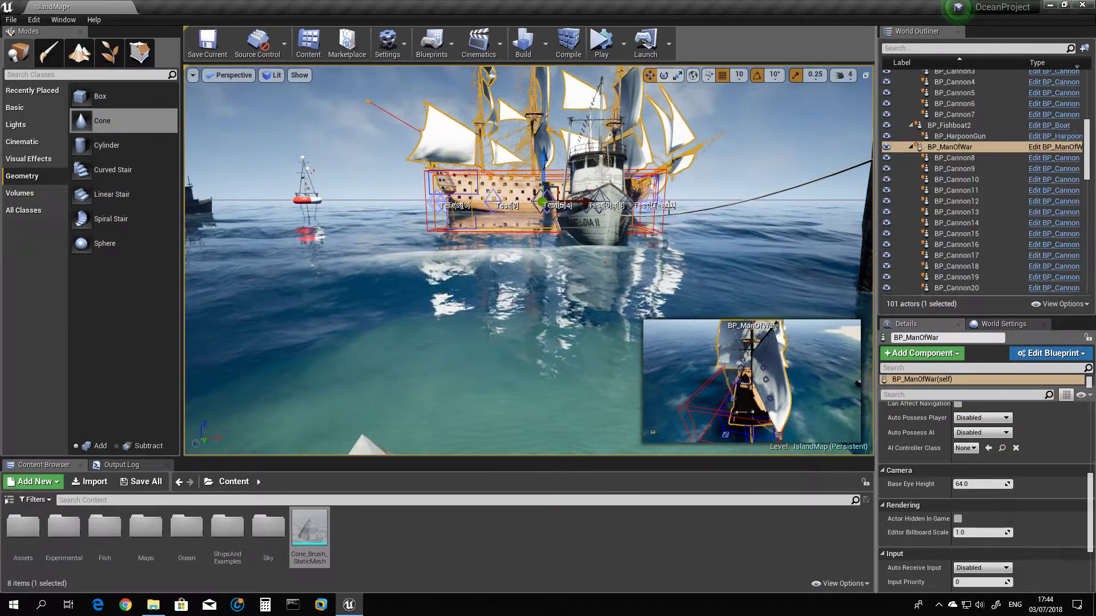
right_drag(639, 238, 629, 328)
- Add four elements to the Test Point Array of the buoyant cone BP_BuoyantActor9
click(447, 247)
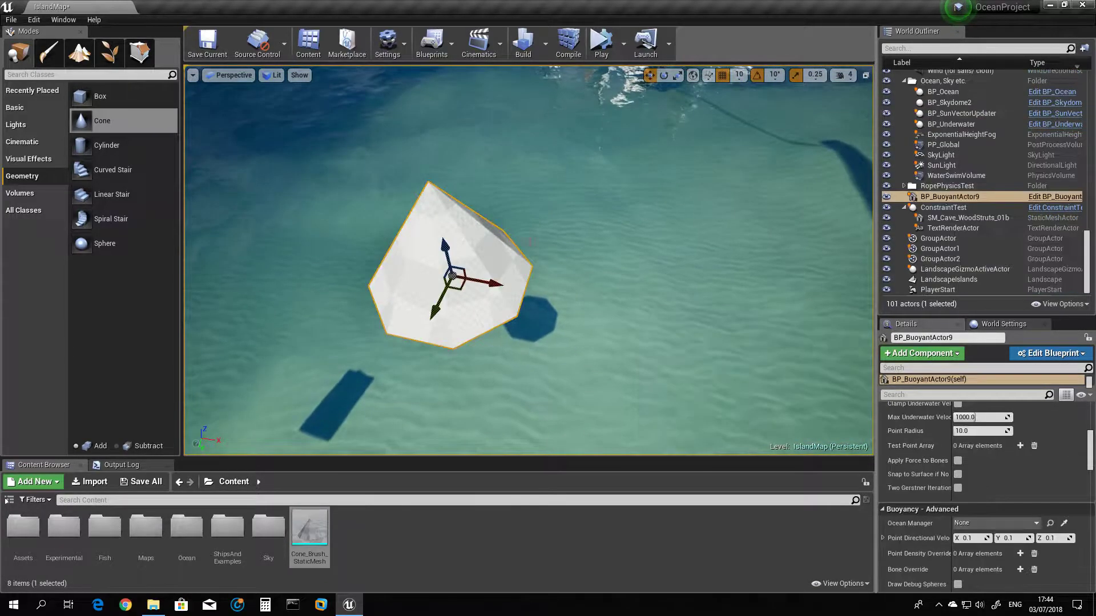
right_drag(585, 241, 558, 228)
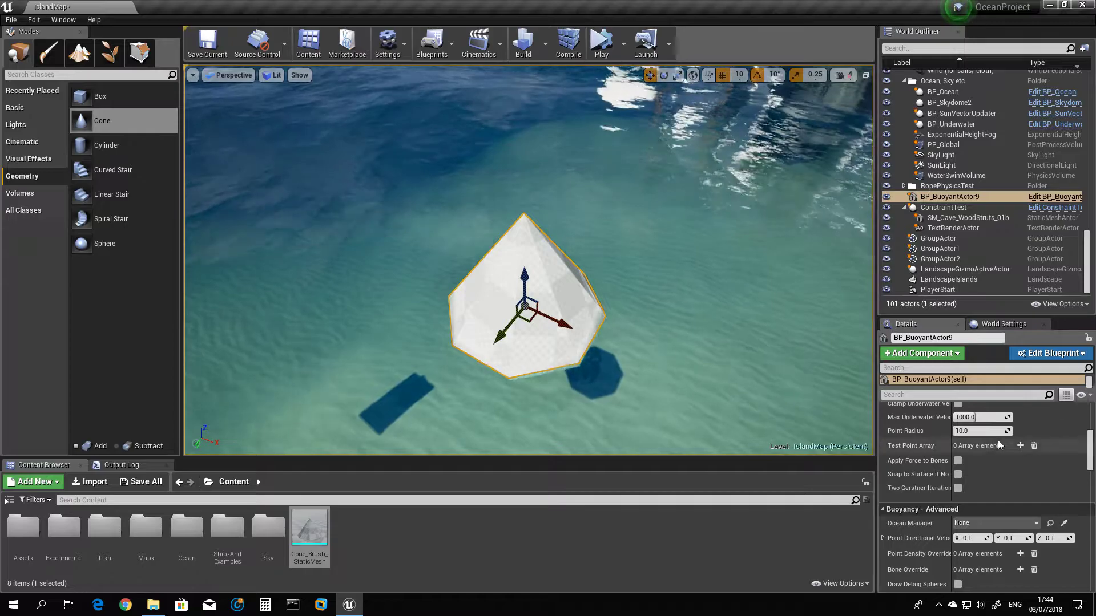
click(1020, 446)
click(1020, 447)
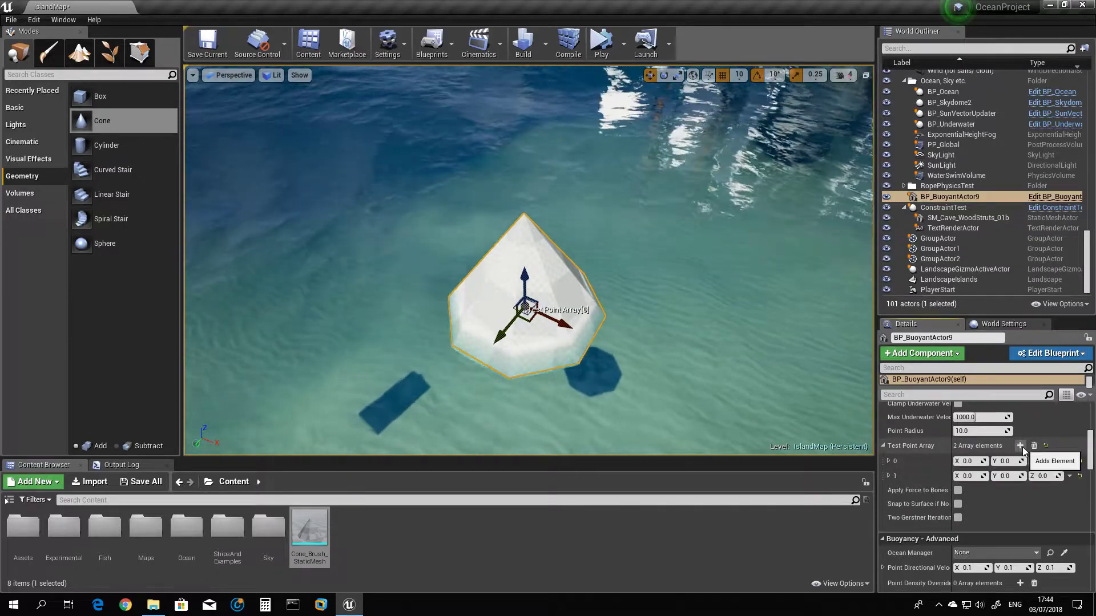
click(1021, 447)
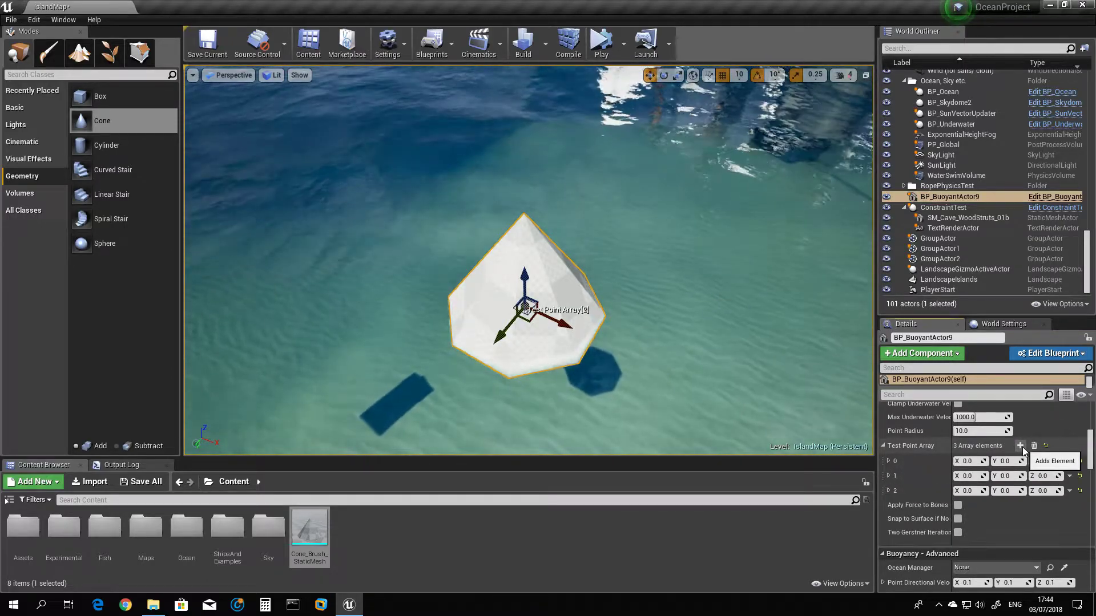
click(1020, 447)
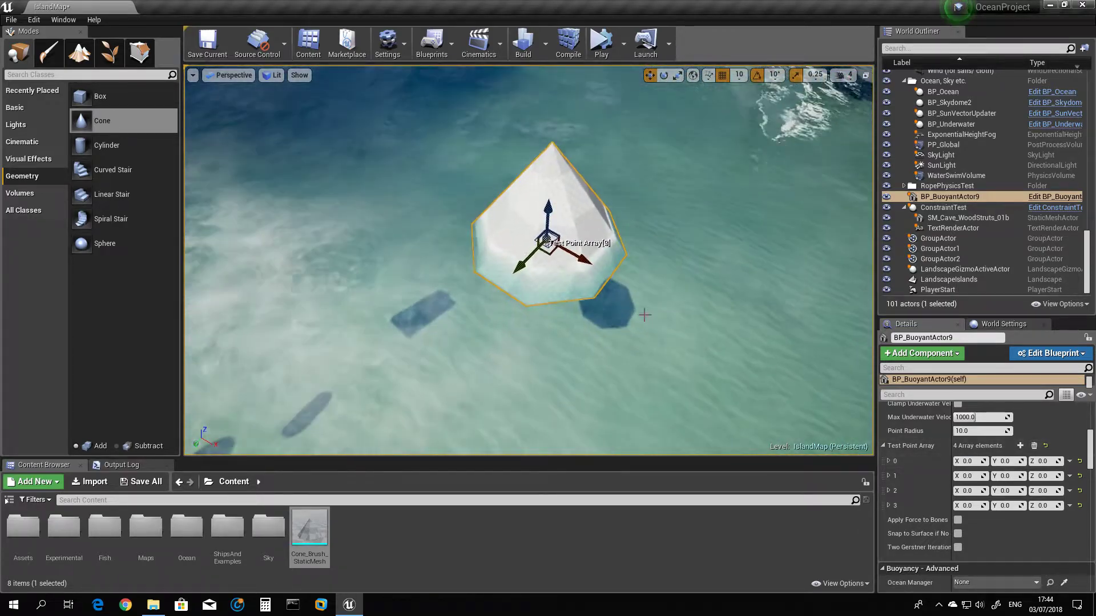
- Place the cone's first two test points on opposite edges by setting X to 100 for point 0 and -100 for point 1
scroll(641, 314, up, 5)
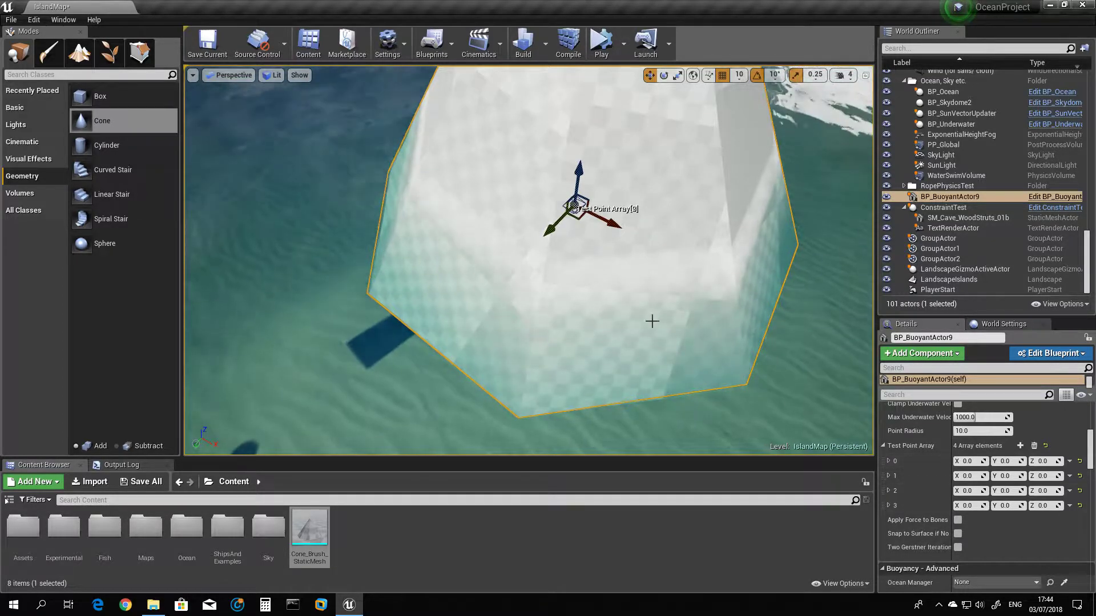
right_drag(644, 315, 615, 307)
right_drag(506, 274, 495, 280)
right_drag(466, 232, 472, 237)
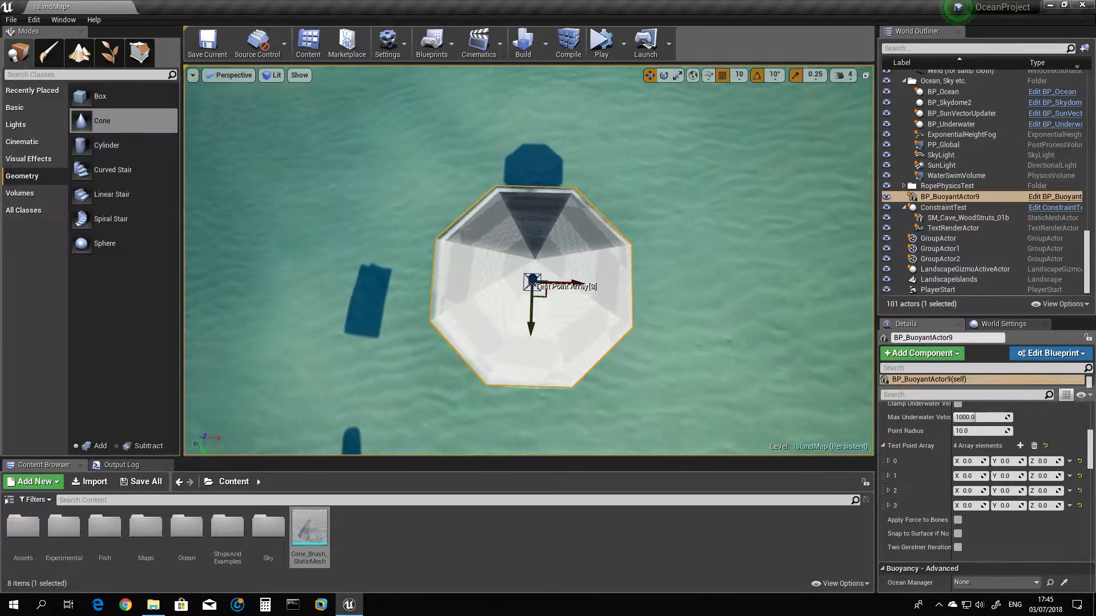
click(969, 461)
text(100)
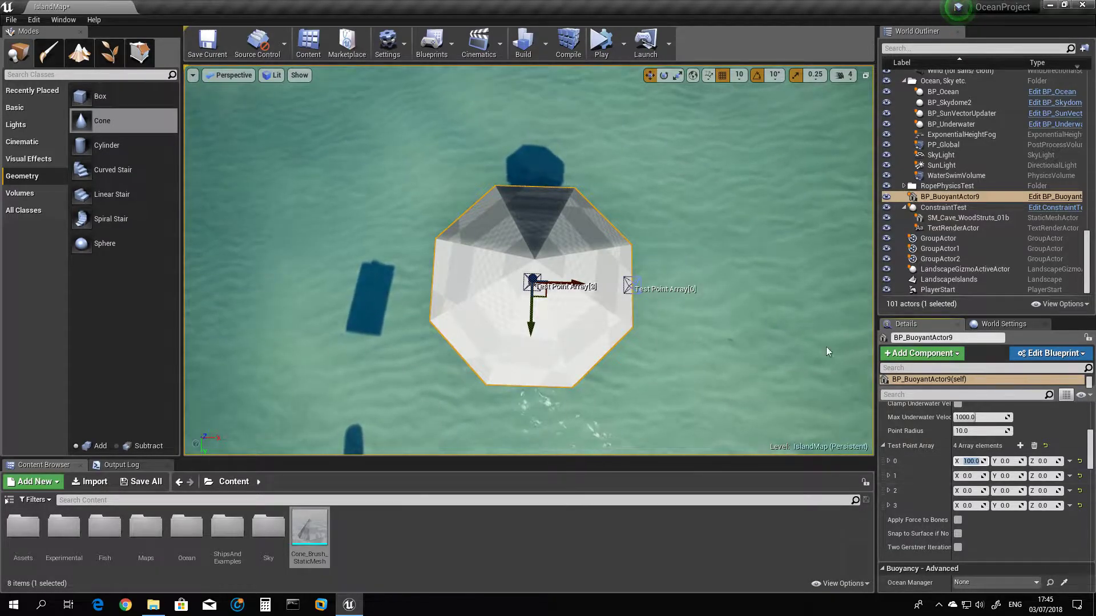
click(967, 476)
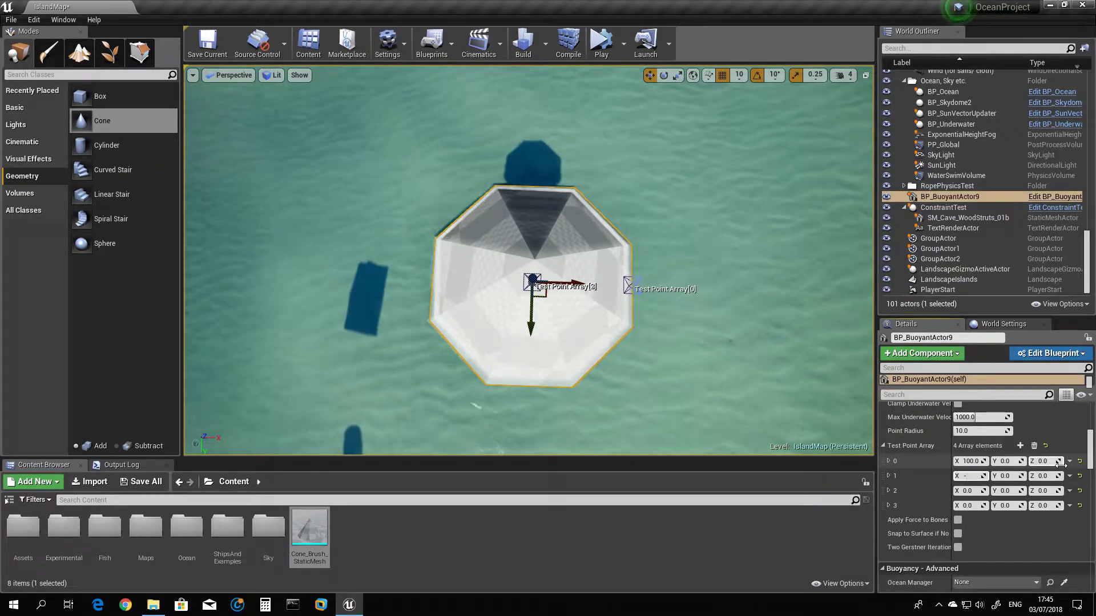
key(Return)
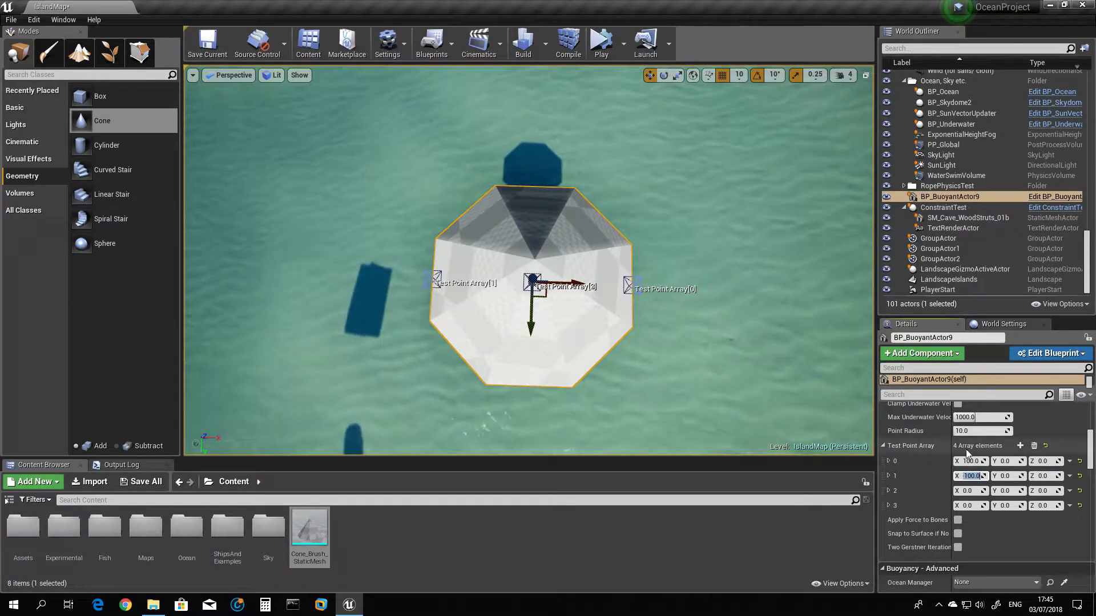
- Place the cone's other two test points by setting Y to 100 for point 2 and -100 for point 3
click(1005, 491)
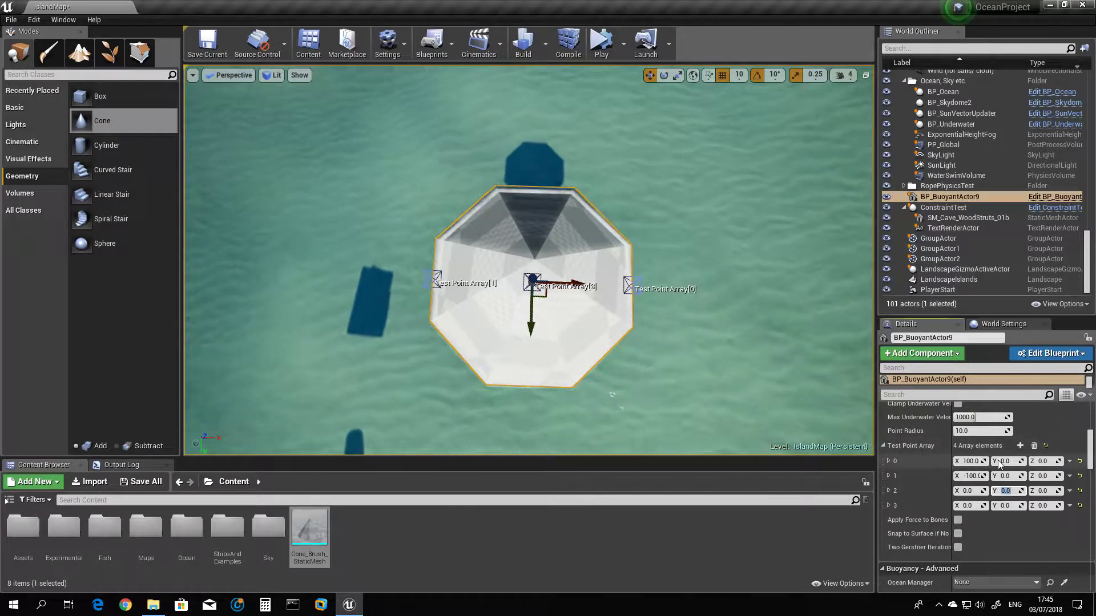
text(100)
key(Return)
click(1005, 505)
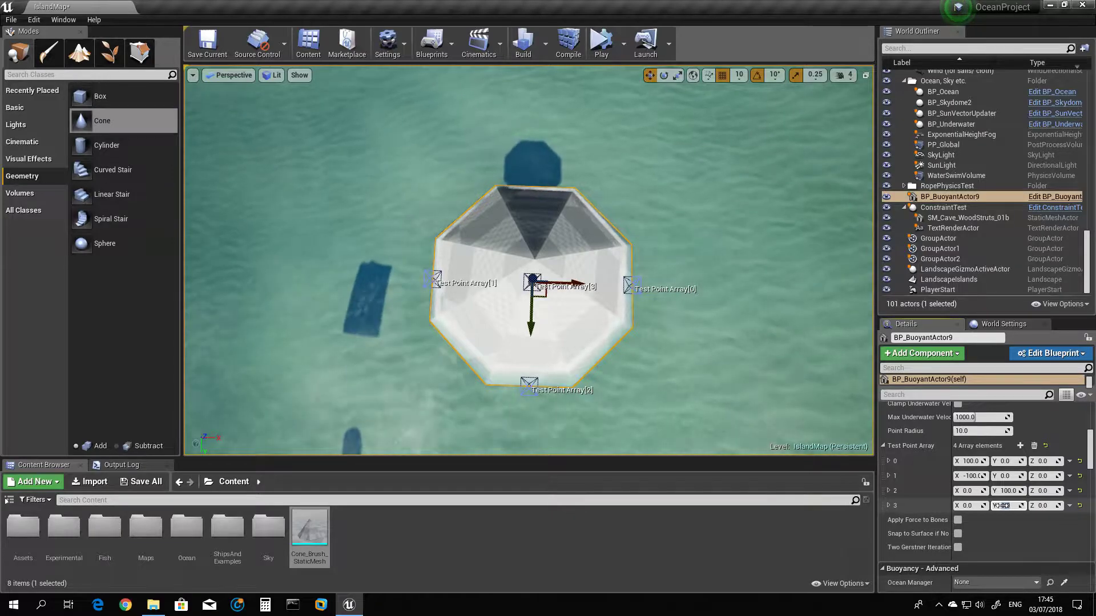
text(-100)
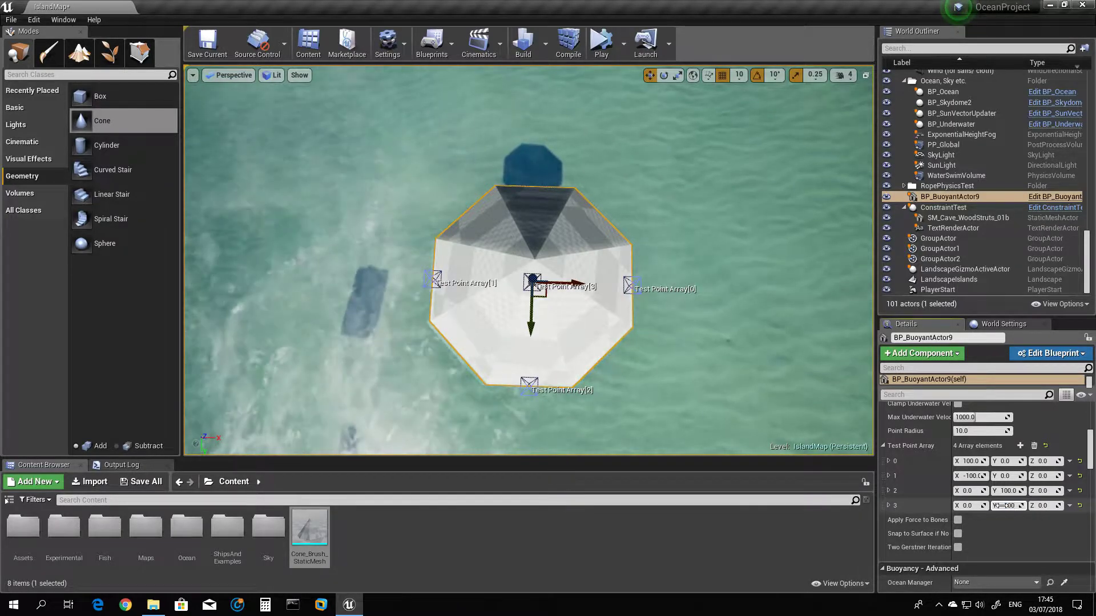
key(Return)
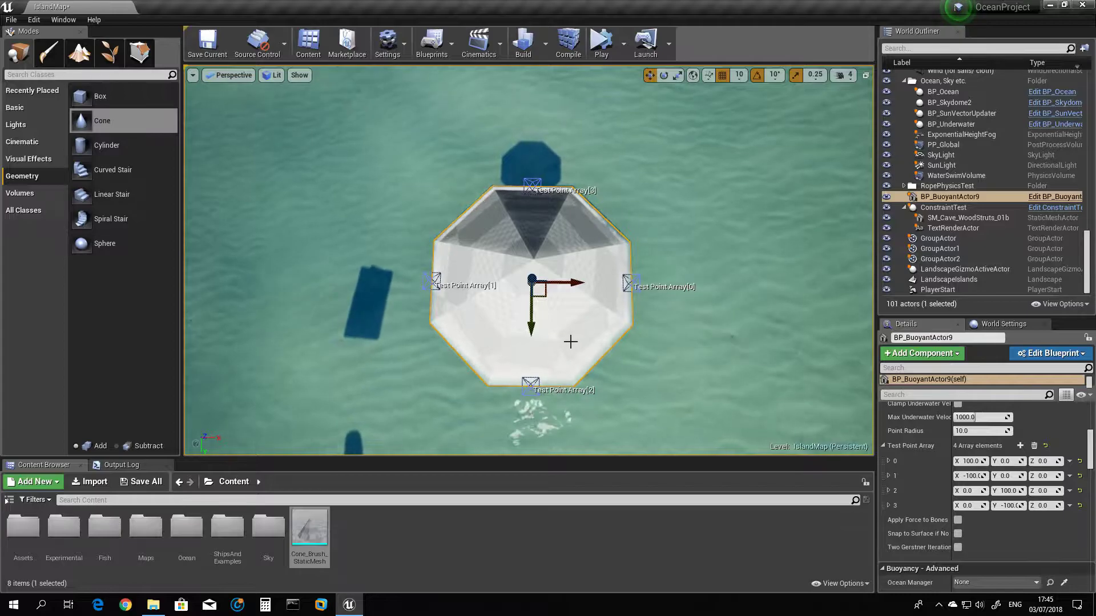
- Check the four test points around the cone's base, and simulate the level to watch the cone float from several sides
mouse_move(543, 200)
right_down()
mouse_move(599, 197)
mouse_move(610, 129)
mouse_move(556, 194)
right_up()
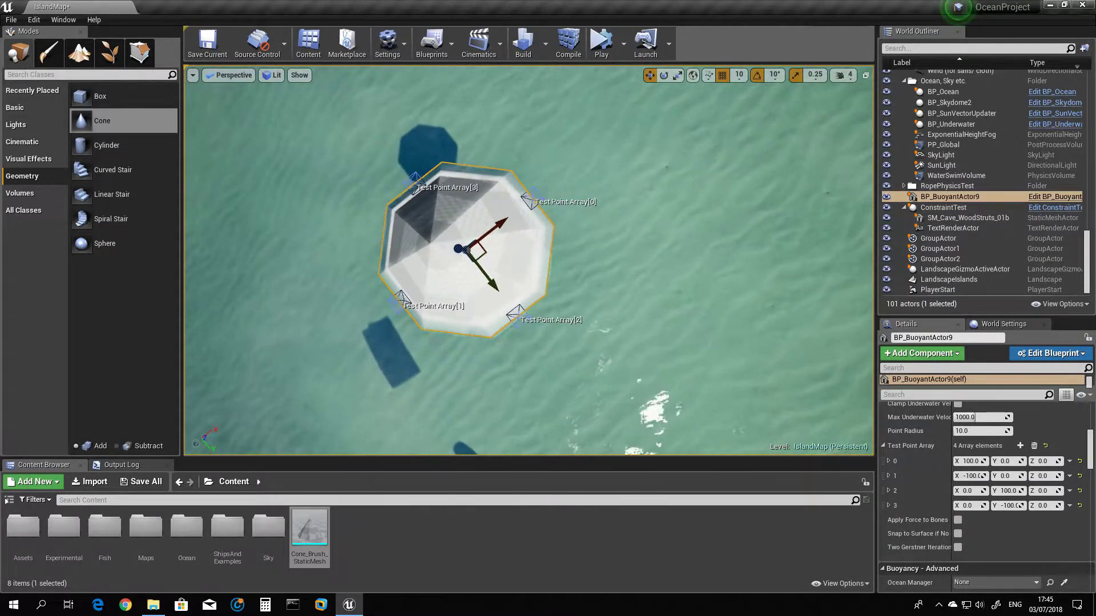
right_drag(528, 260, 472, 206)
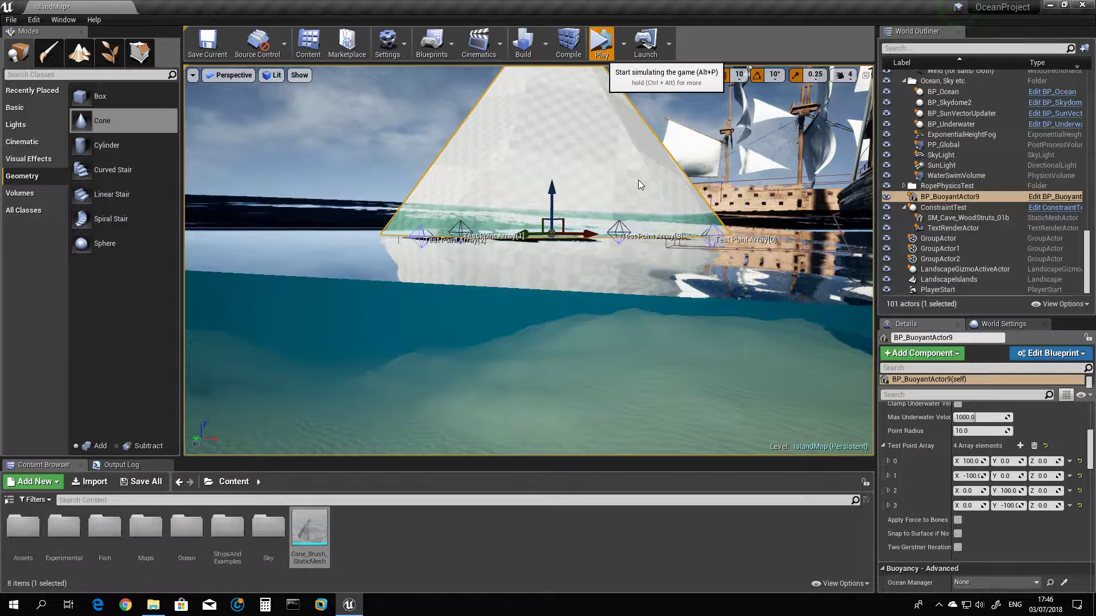
key(alt+p)
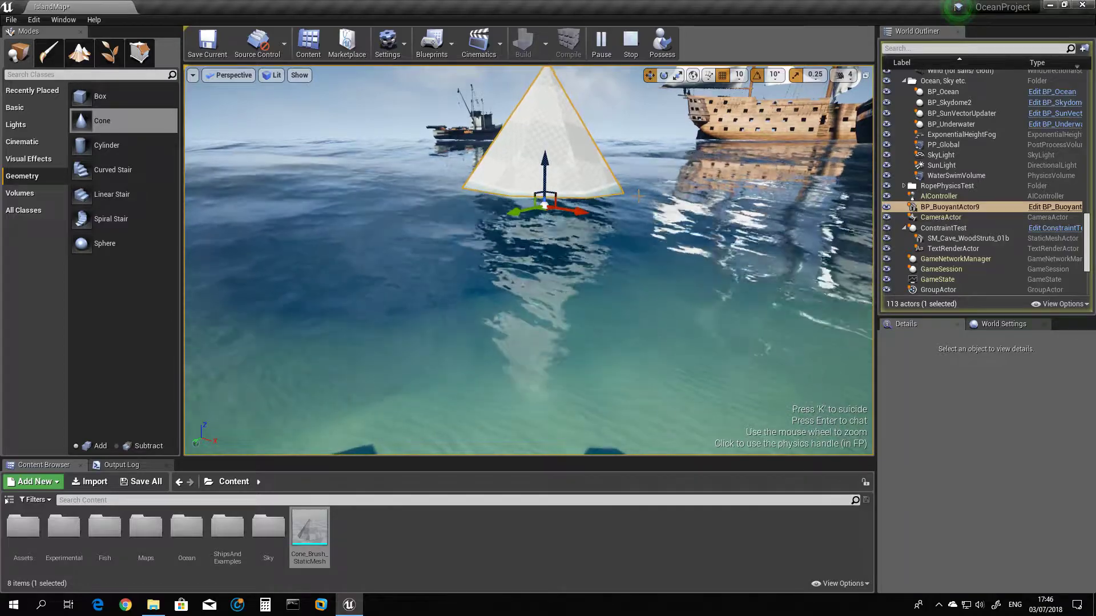
right_drag(638, 179, 677, 105)
key(w)
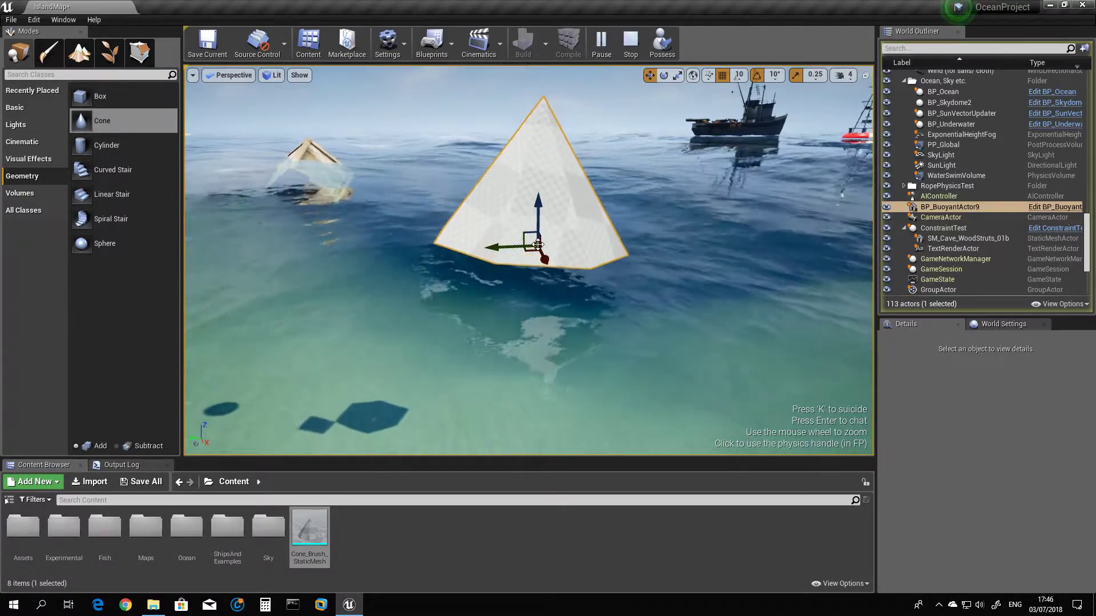
- Stop the simulation and raise all four test points of the buoyant cone BP_BuoyantActor9 by setting their Z values to 50
click(628, 43)
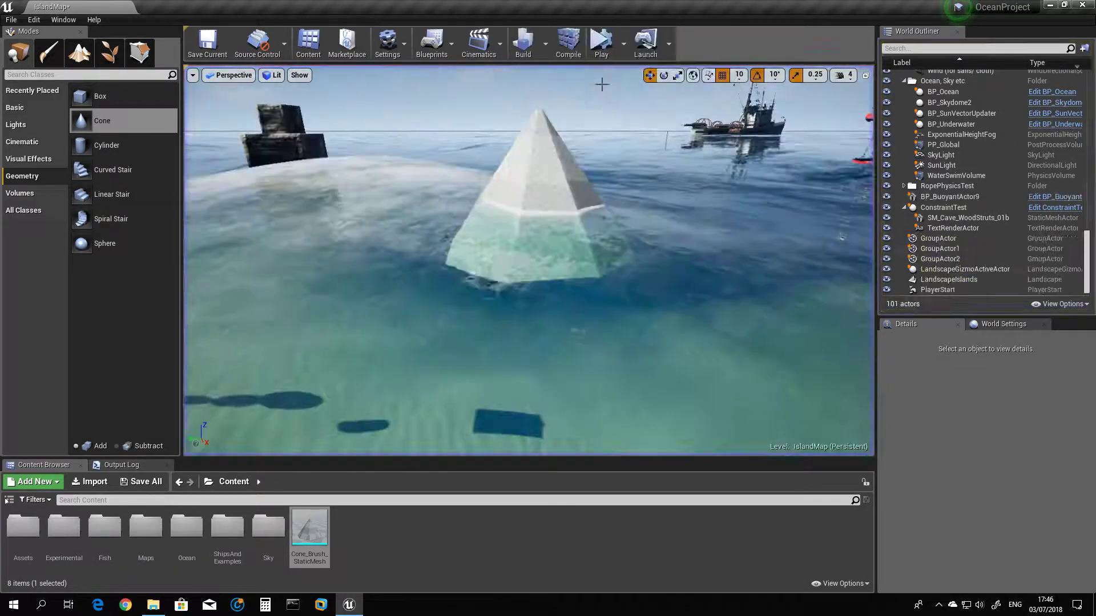
right_drag(502, 228, 548, 257)
click(502, 228)
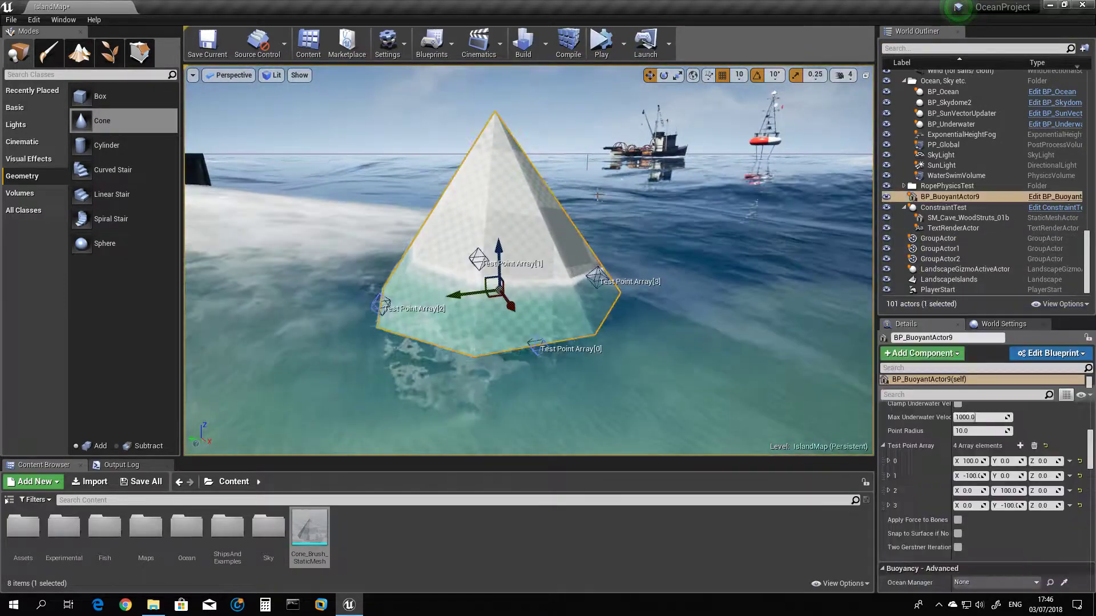
right_drag(503, 229, 513, 274)
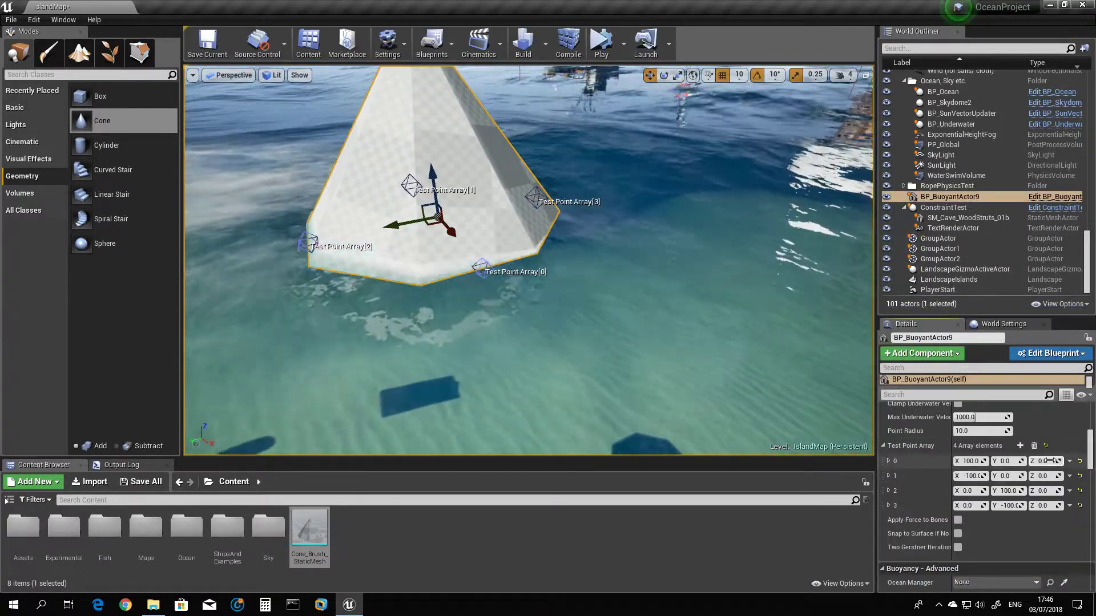
click(1044, 462)
text(50)
click(1043, 476)
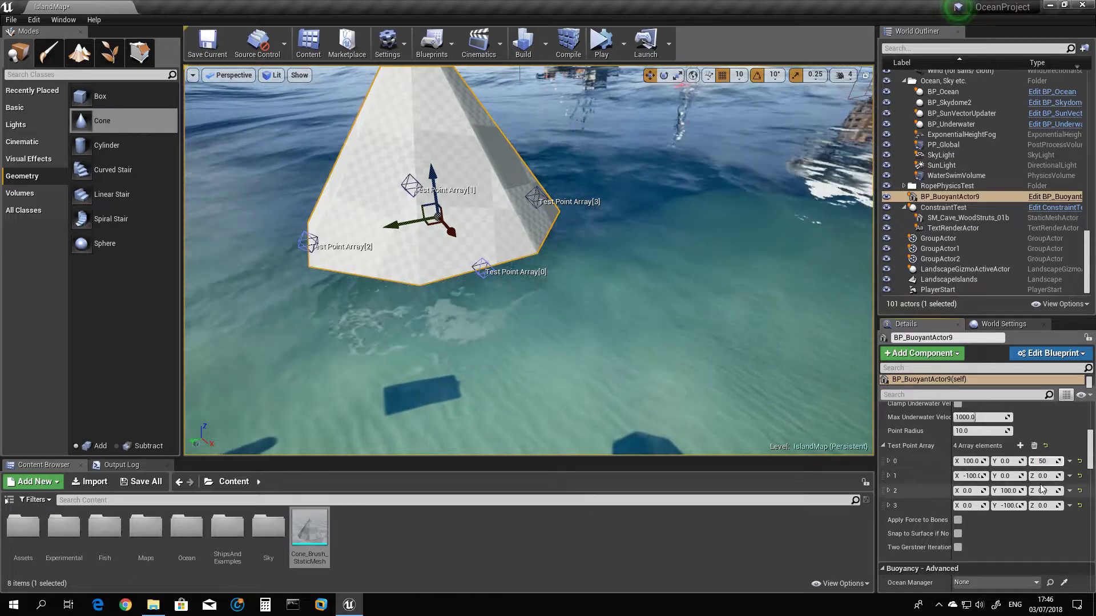
text(50)
click(1043, 491)
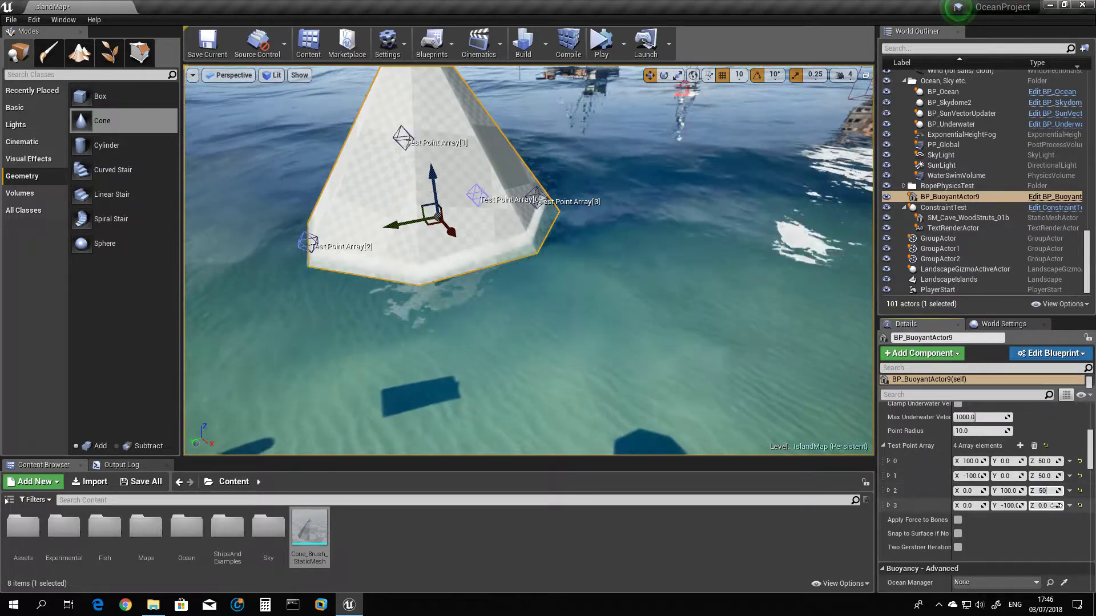
text(50)
click(1043, 506)
text(50)
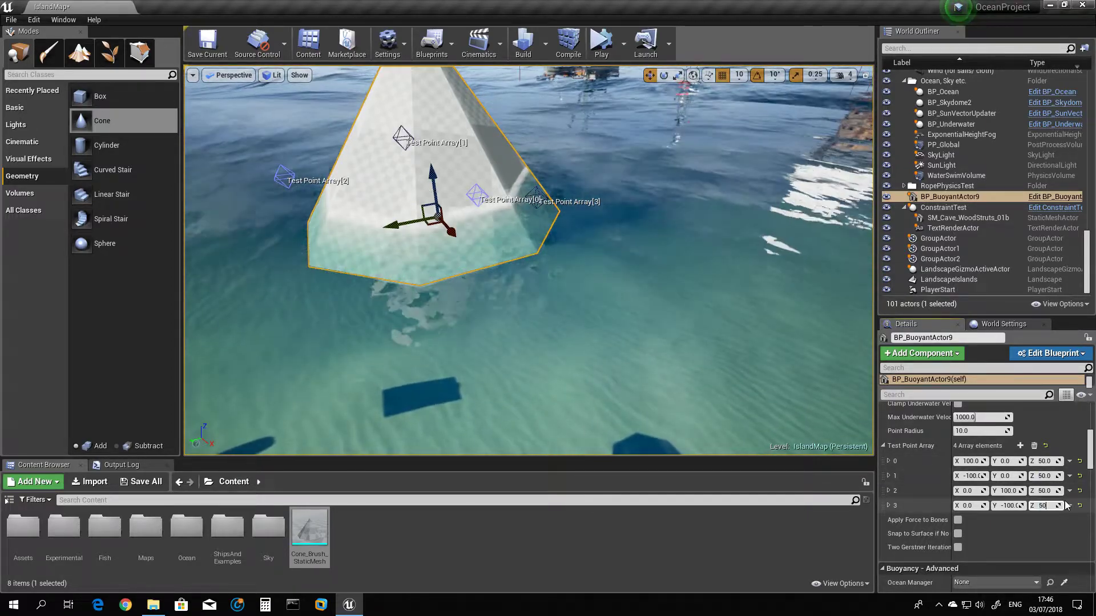
key(Return)
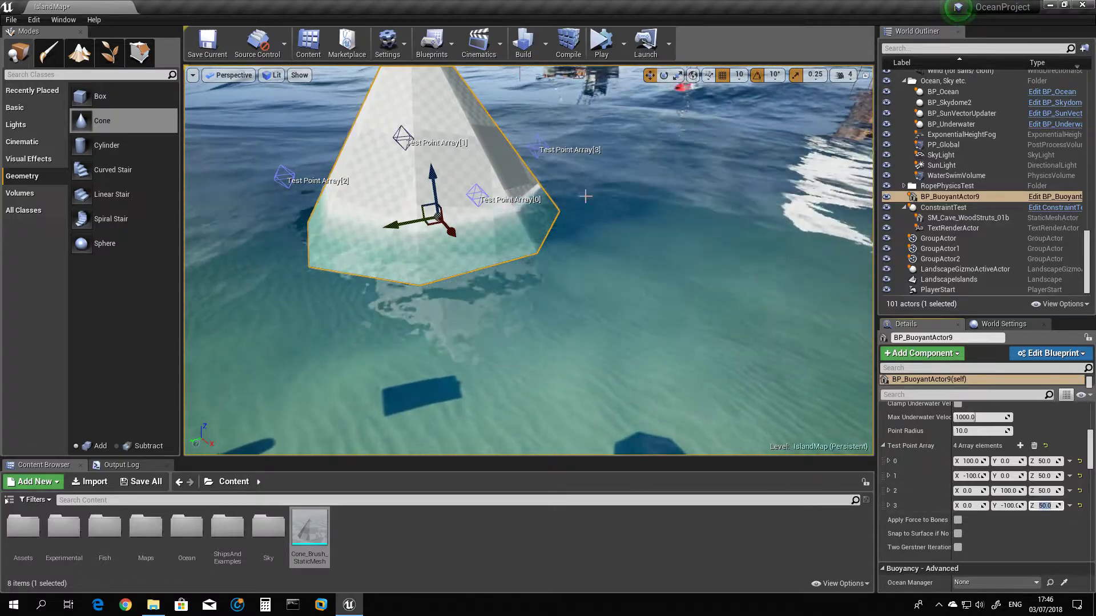
- Examine the raised test points around the cone, and simulate the level to watch how the cone floats
key(w)
right_drag(575, 205, 549, 173)
key(s)
key(w)
key(s)
key(w)
right_drag(589, 139, 574, 145)
key(s)
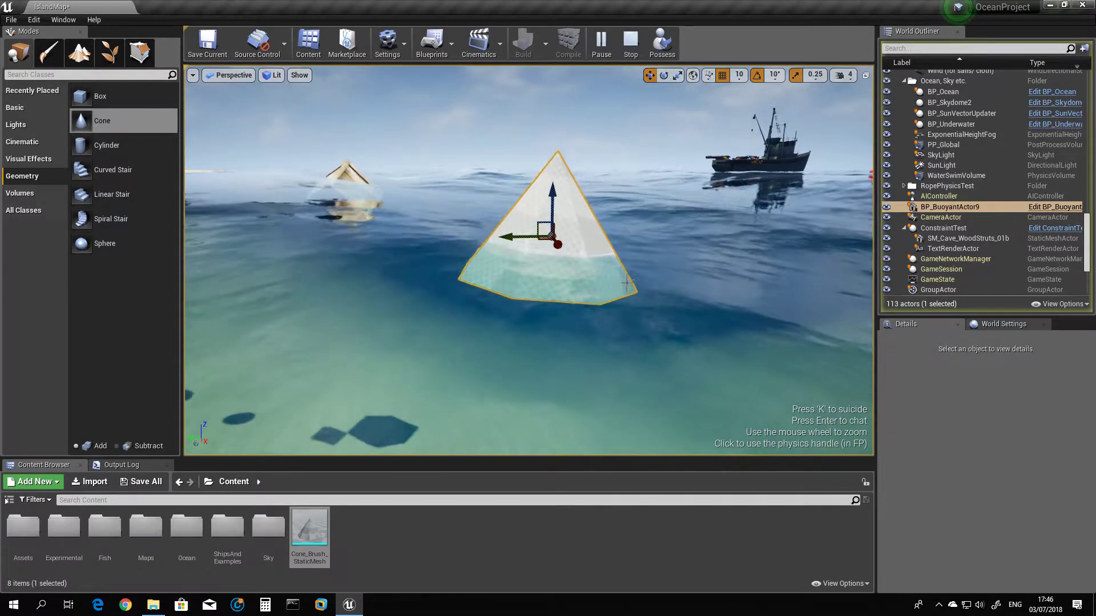
click(638, 40)
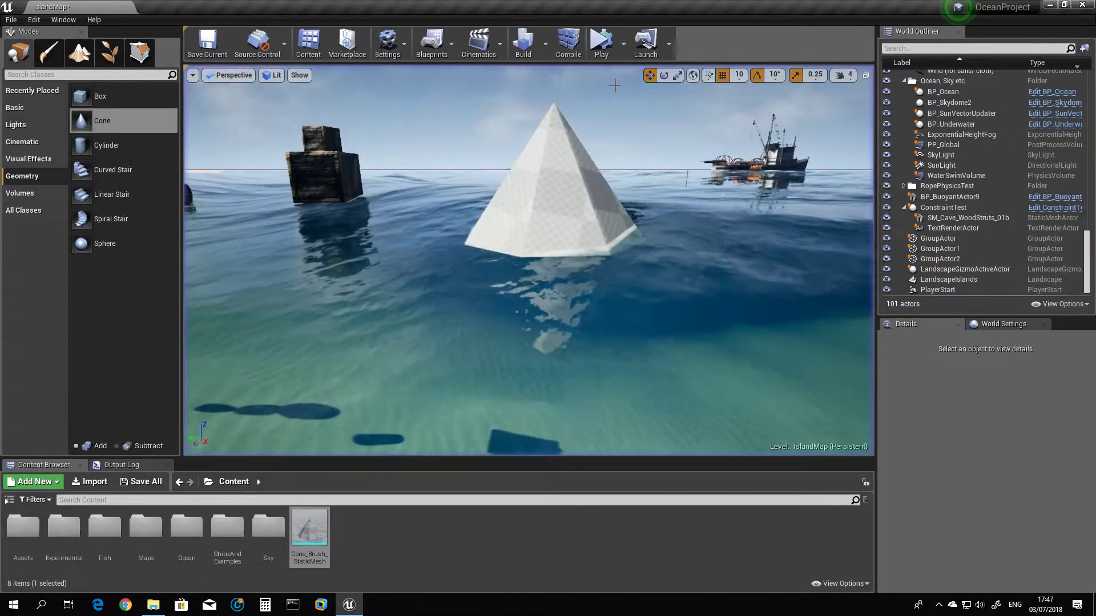
- Set the Z value of the cone's test point 3 to 100, and simulate the level to check its balance
click(561, 193)
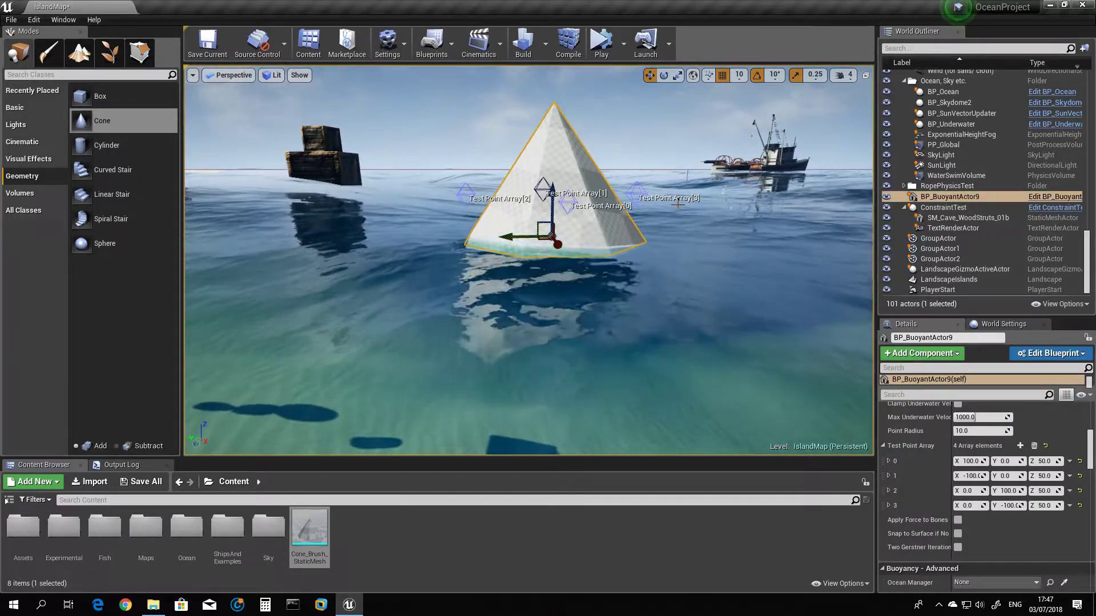
right_drag(677, 205, 677, 204)
key(w)
key(s)
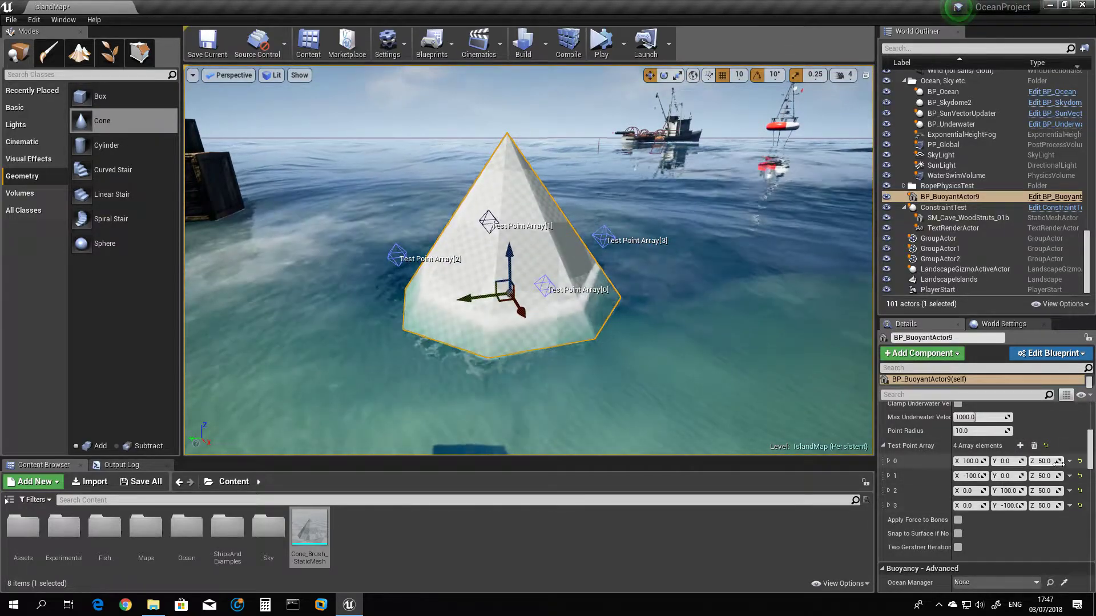
click(1051, 506)
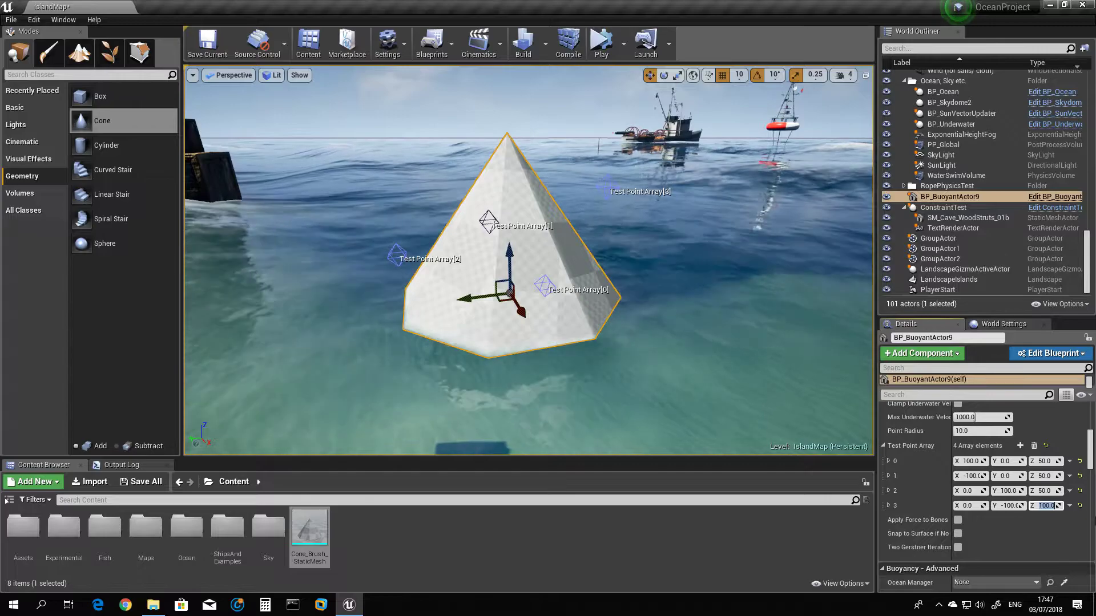
click(600, 45)
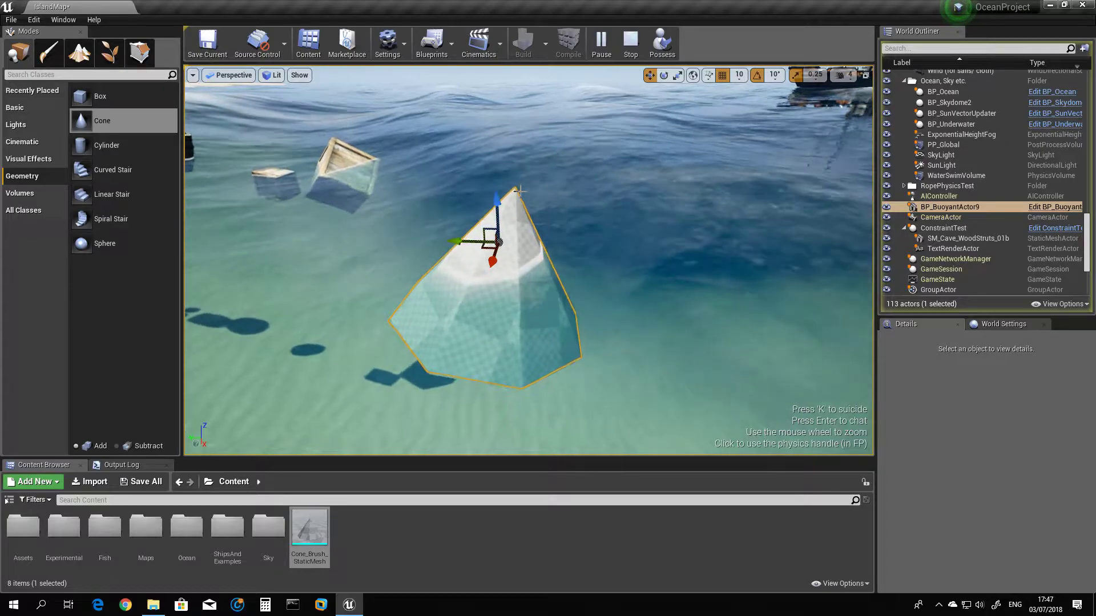
click(631, 43)
- Set the Z value of the cone's test point 2 to 0, and simulate the level to watch how the cone floats
click(418, 203)
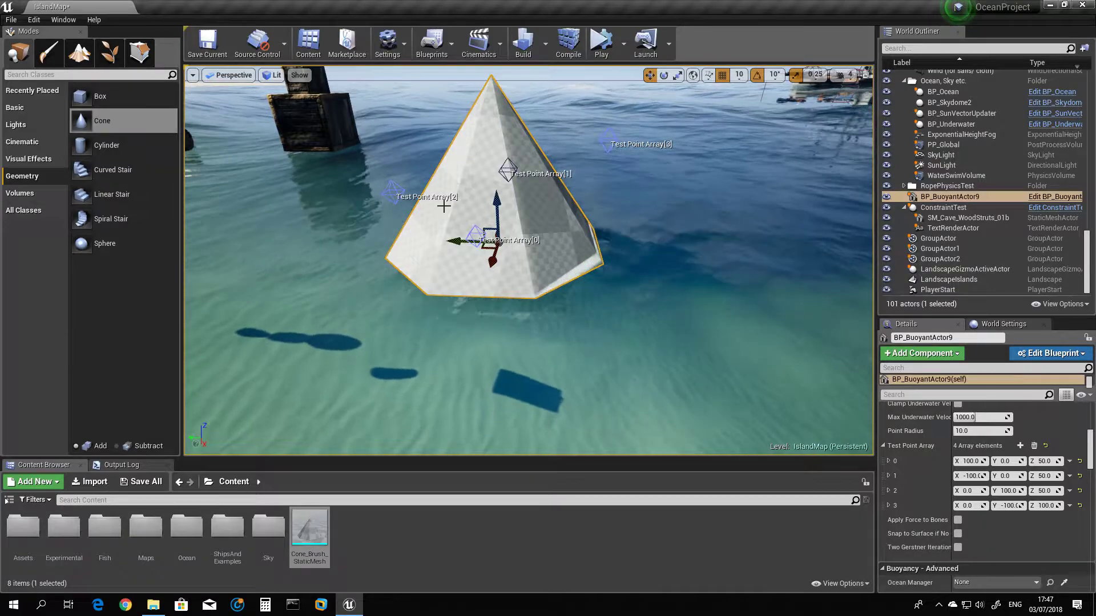
click(1044, 491)
text(0)
key(Return)
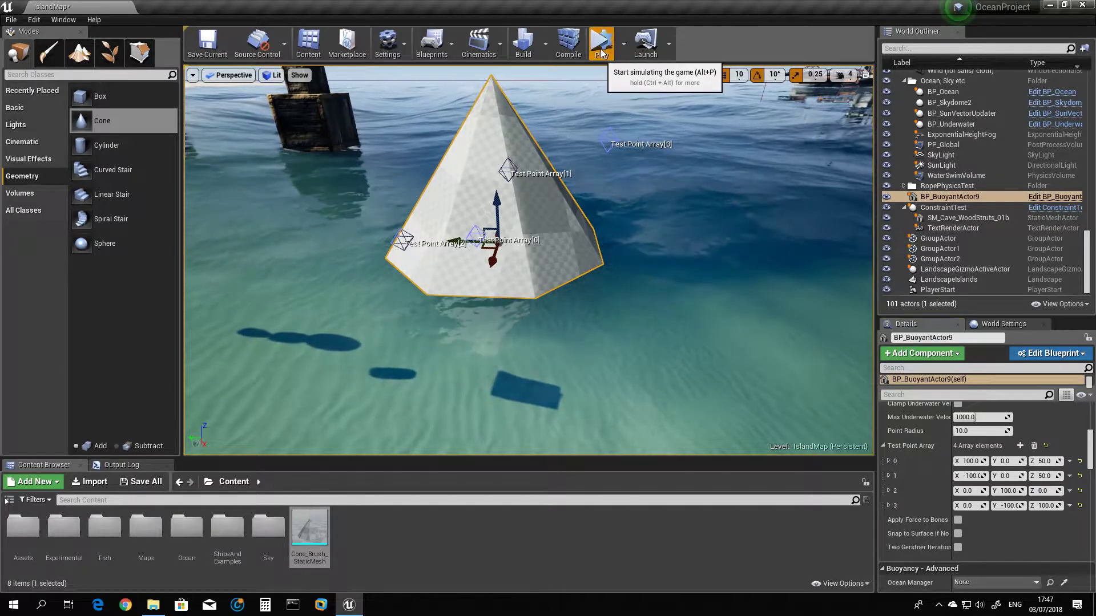
key(alt+p)
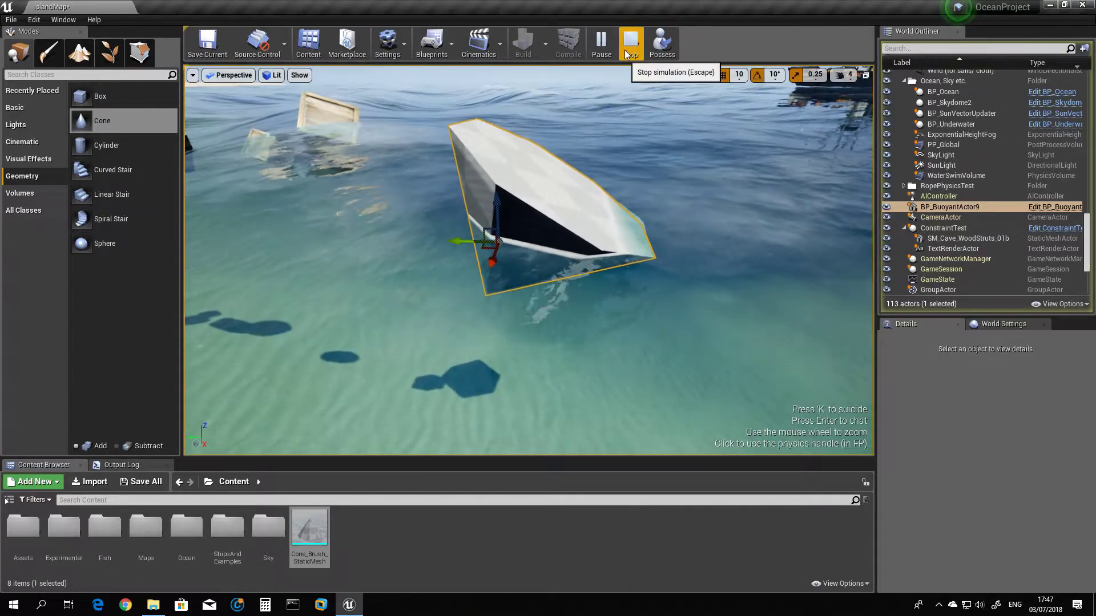
right_drag(594, 194, 657, 174)
key(a)
scroll(594, 200, up, 3)
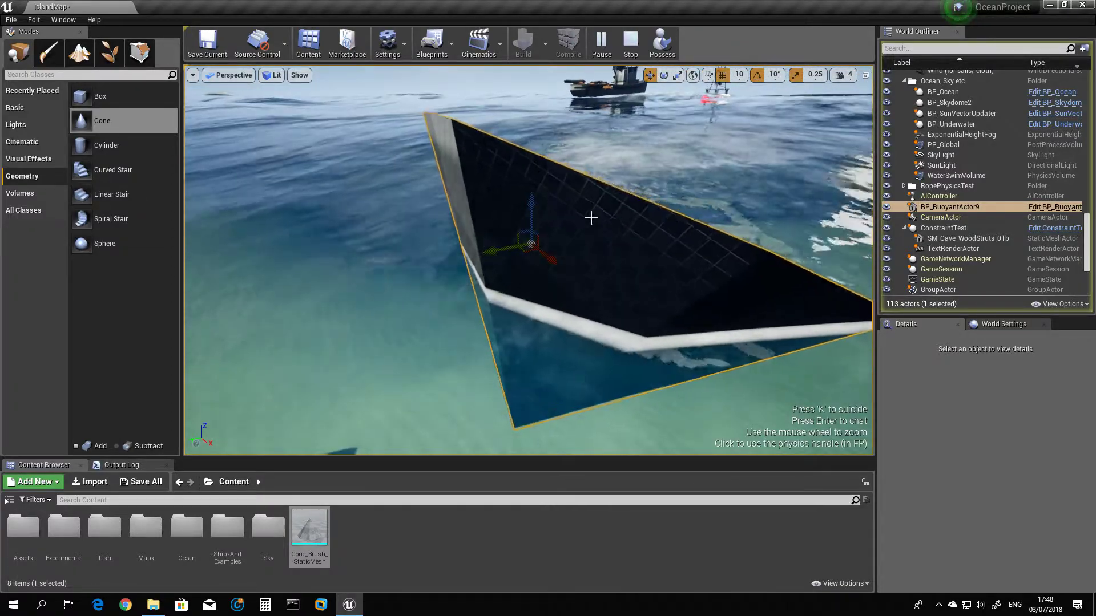
click(631, 43)
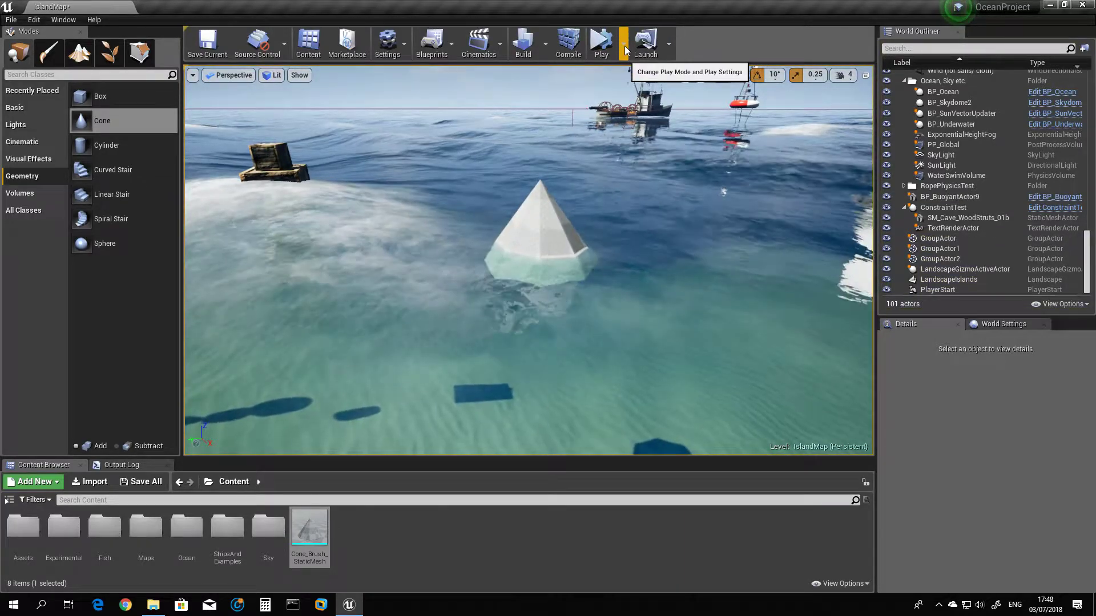
- Play the level as the character in the viewport and look at the cone from underwater before ending the session
scroll(577, 182, up, 5)
right_drag(577, 182, 596, 229)
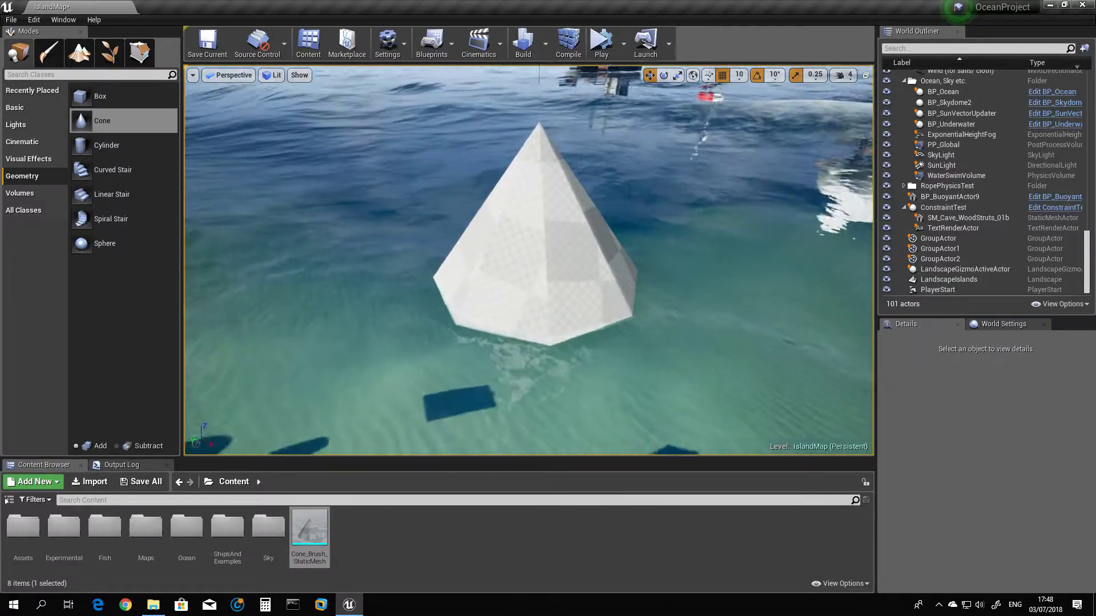
scroll(577, 183, down, 3)
click(625, 41)
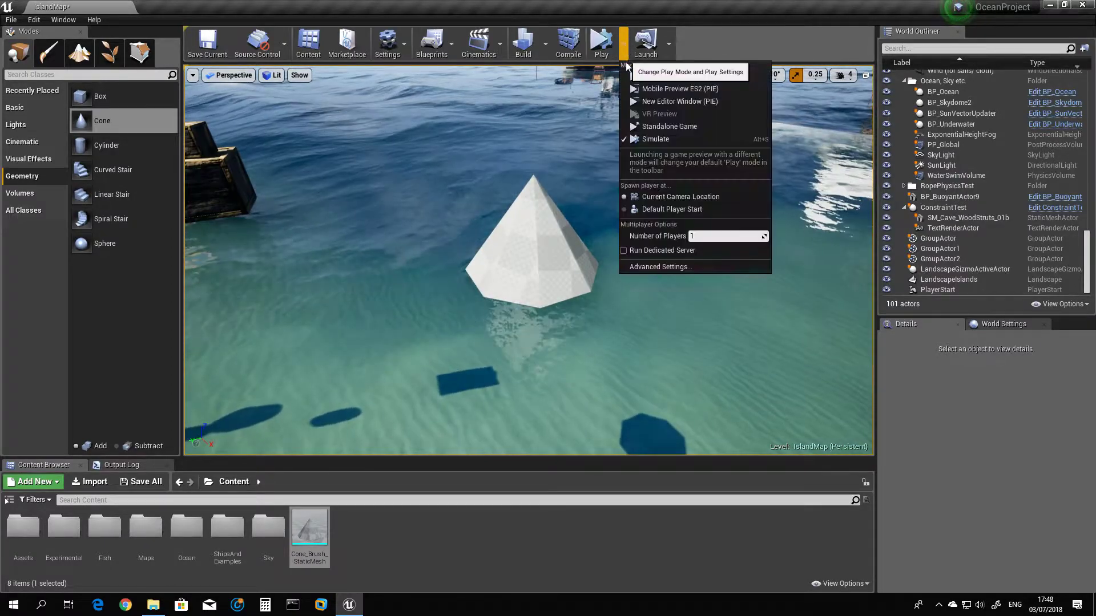
click(629, 89)
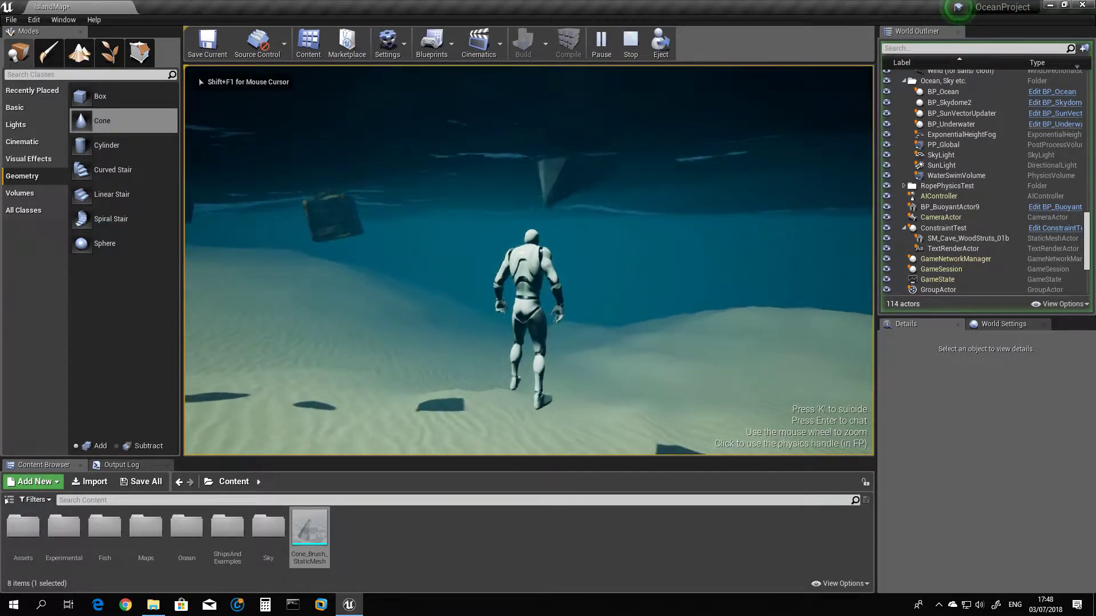
key(Escape)
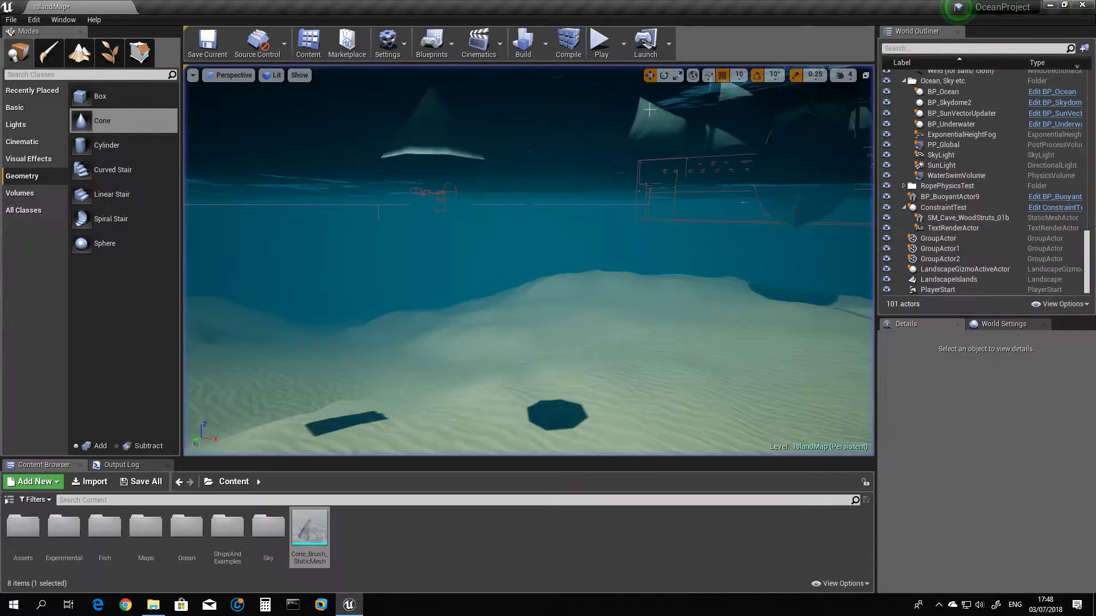
- Bring the camera back above the water and examine the cone at the surface from several distances
right_drag(641, 120, 598, 119)
key(w)
key(s)
key(w)
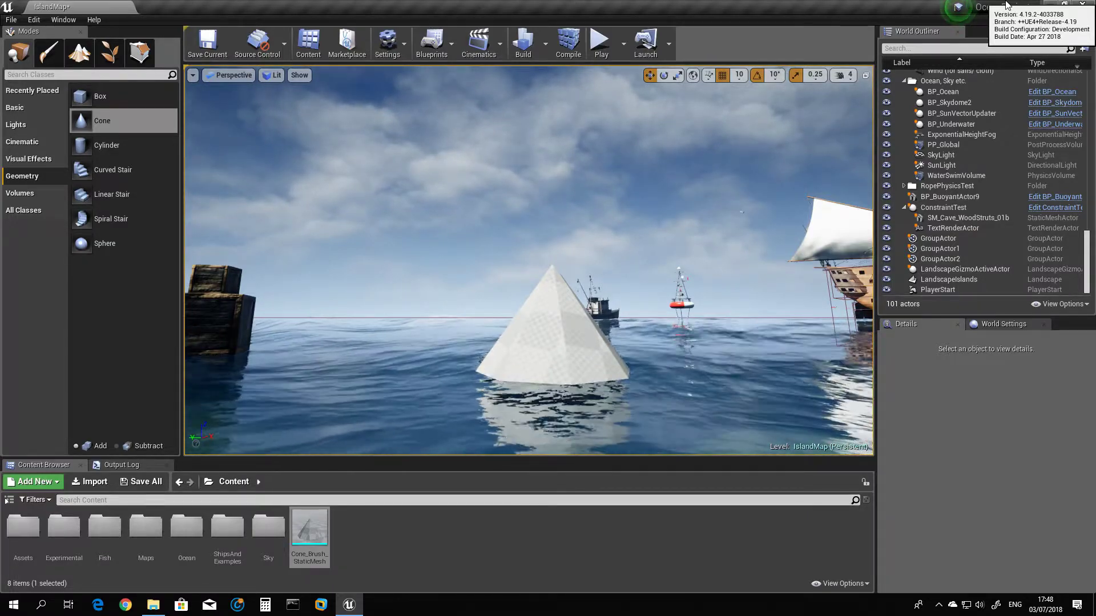
right_drag(555, 250, 593, 263)
key(w)
mouse_move(536, 232)
right_down()
mouse_move(528, 286)
mouse_move(536, 233)
right_up()
key(s)
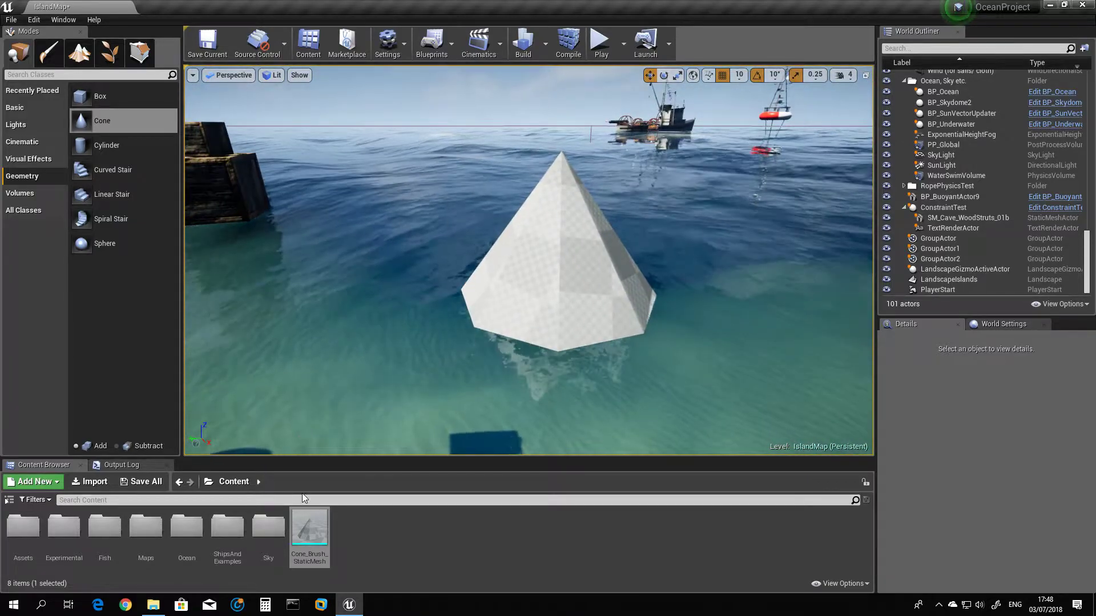
- Switch to GitHub Desktop, make OceanProject the current repository, and review its available branches
click(1049, 5)
double_click(33, 333)
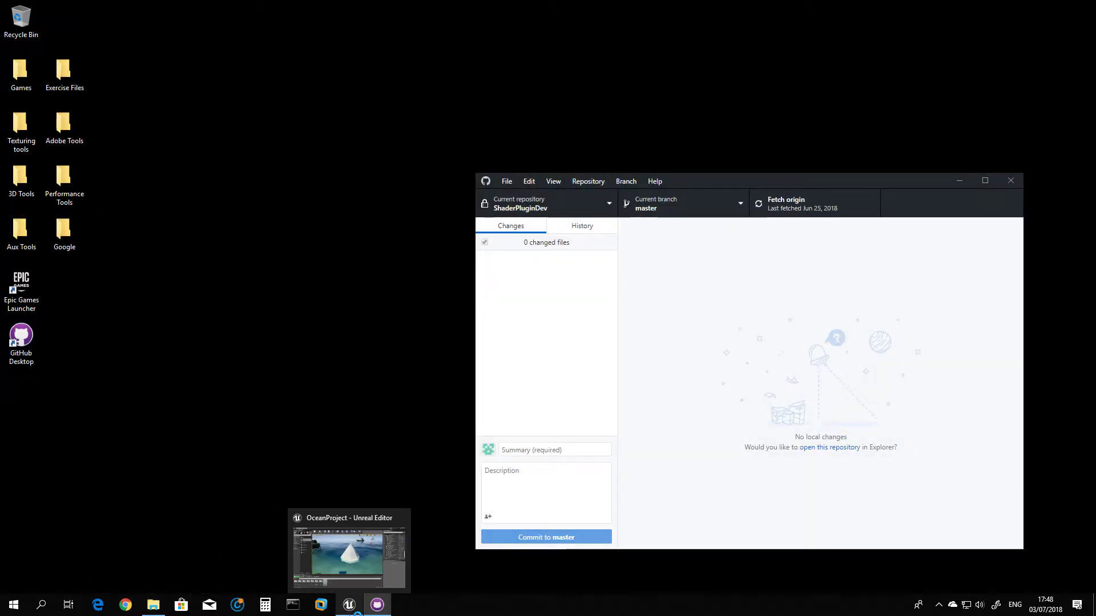
mouse_move(370, 611)
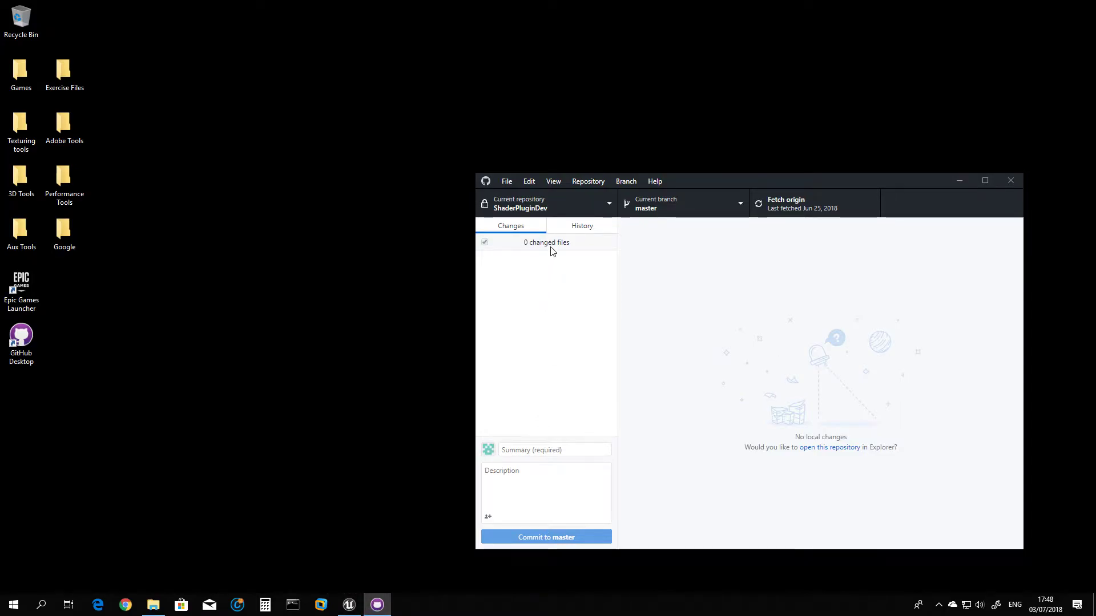
click(573, 198)
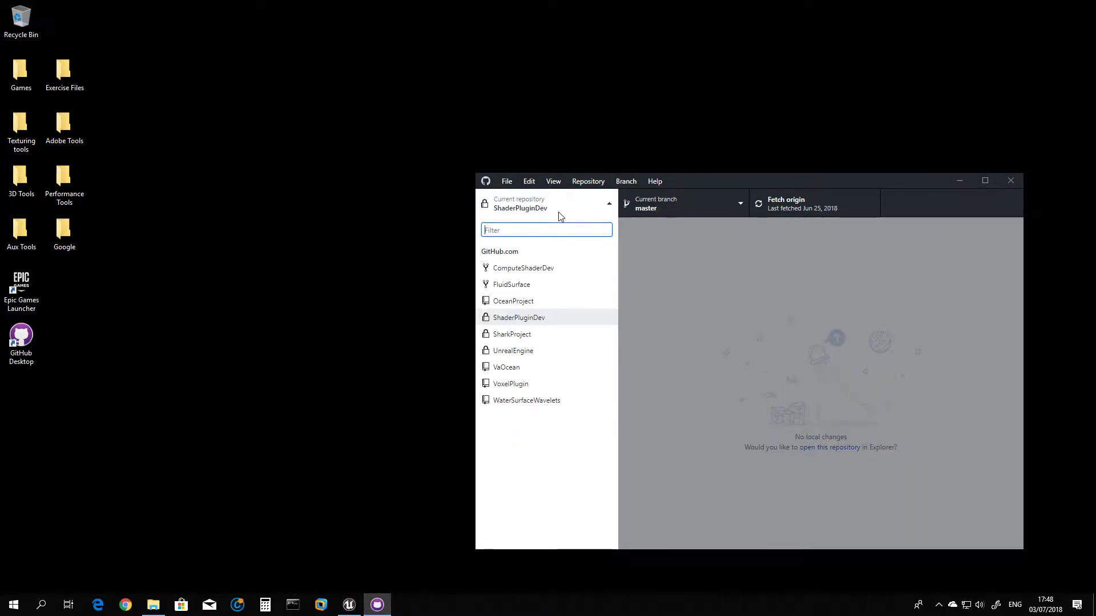
click(513, 302)
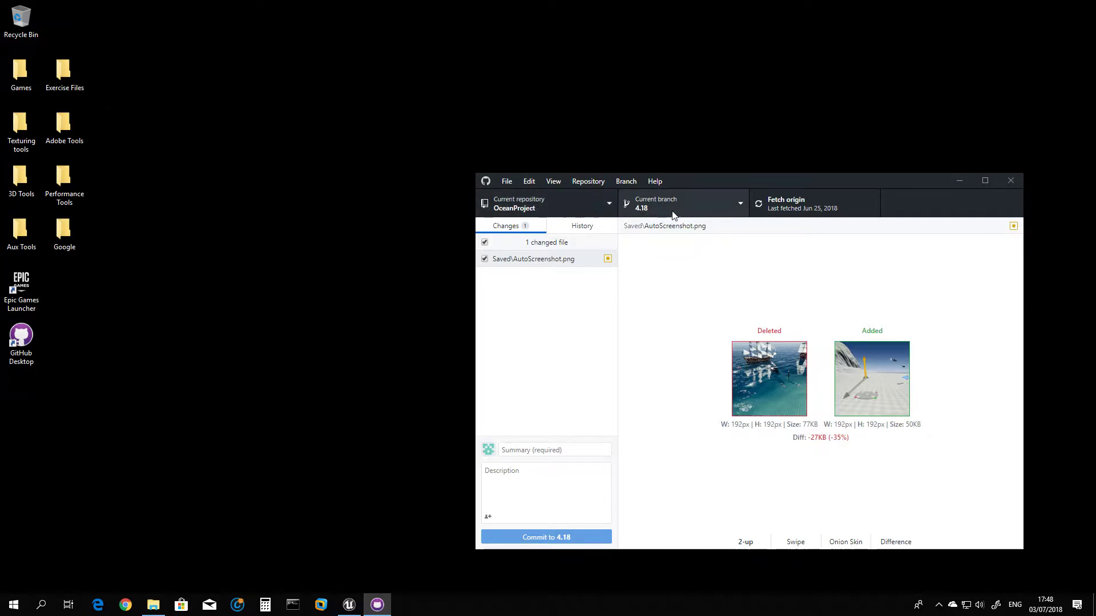
click(735, 204)
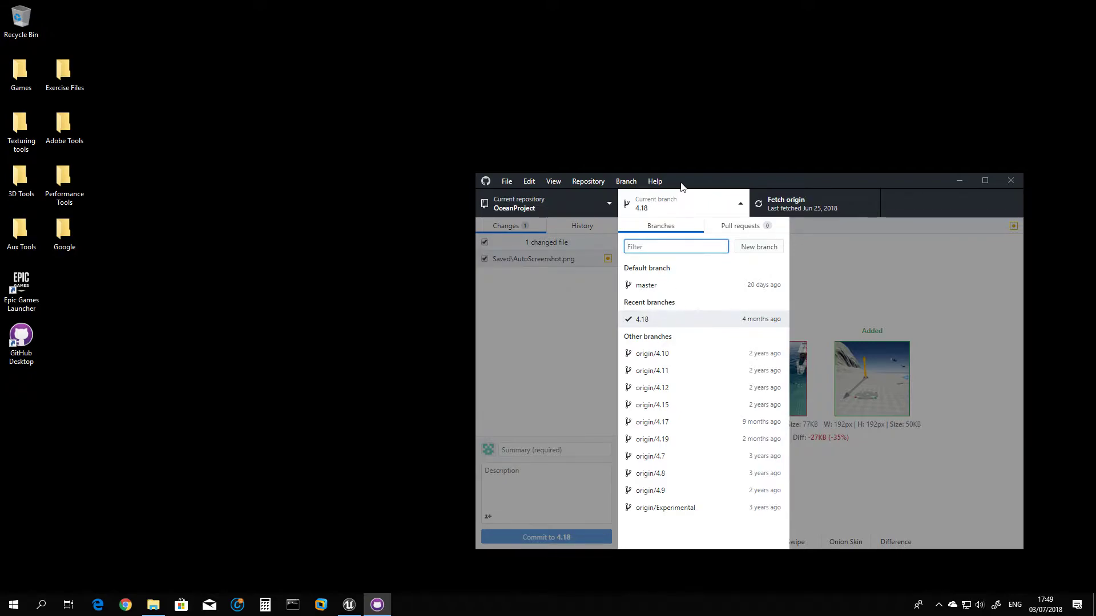
click(750, 180)
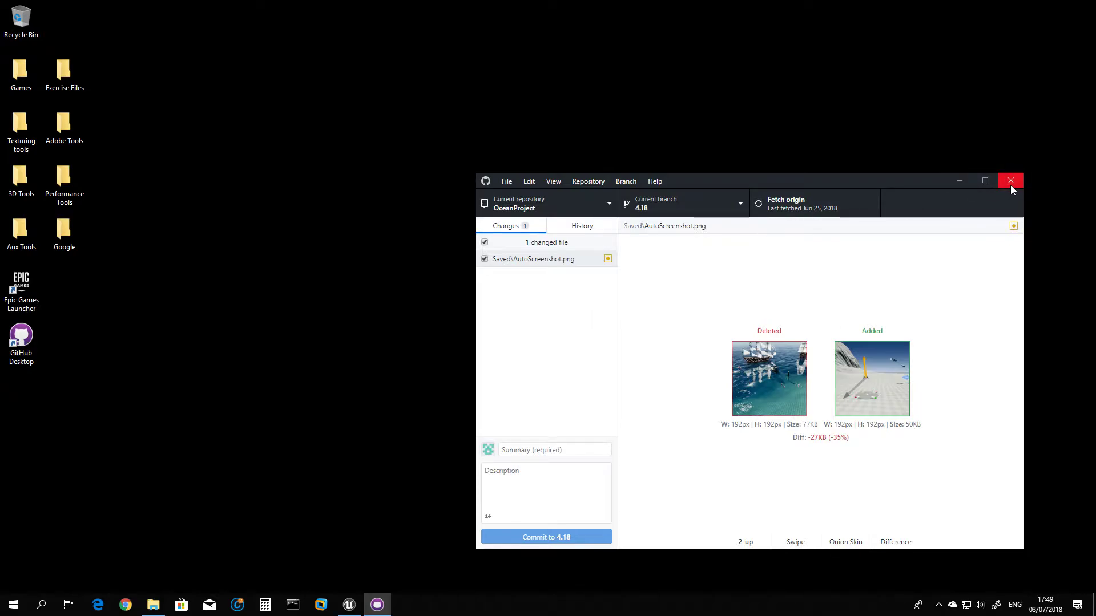
- Return to the Unreal Editor and examine the cone in the water from several angles
click(349, 605)
right_drag(479, 298, 611, 251)
scroll(481, 298, down, 3)
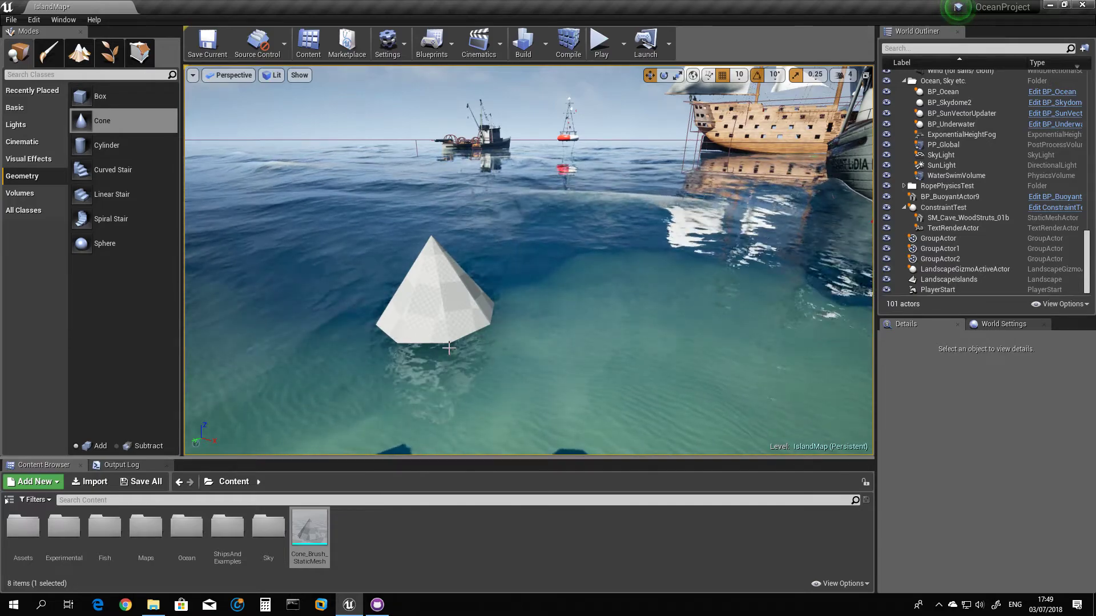
right_drag(482, 326, 435, 329)
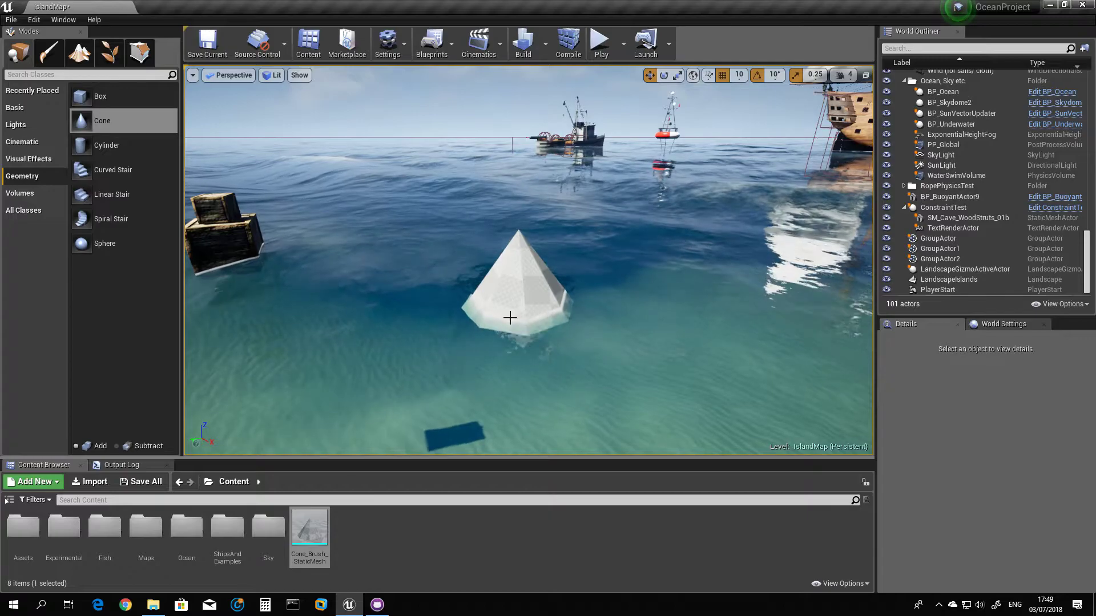
right_drag(510, 318, 536, 341)
scroll(510, 318, up, 5)
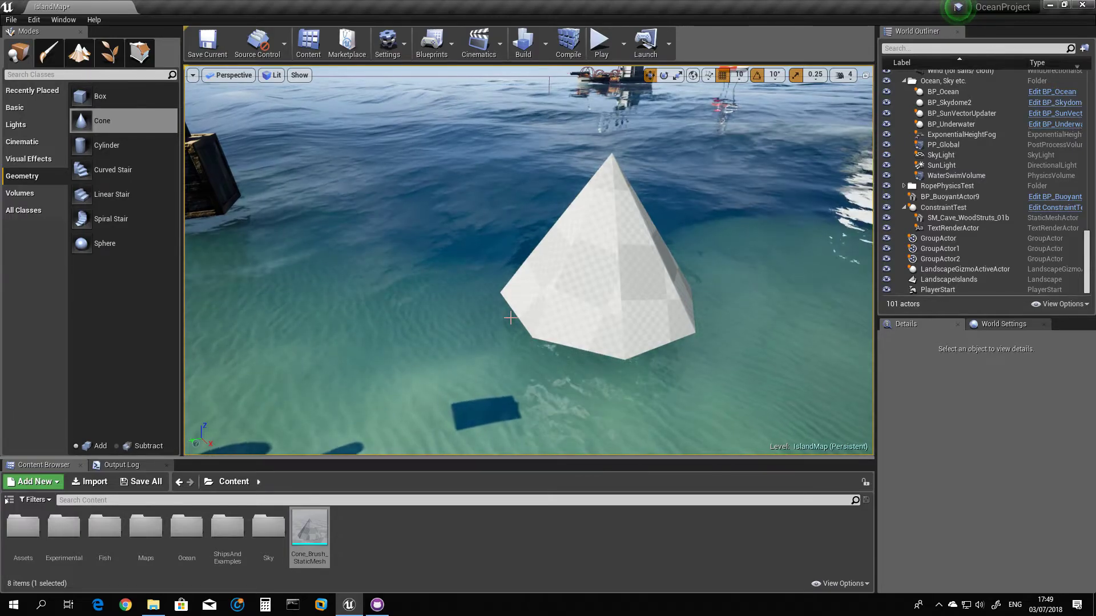
right_drag(492, 322, 521, 322)
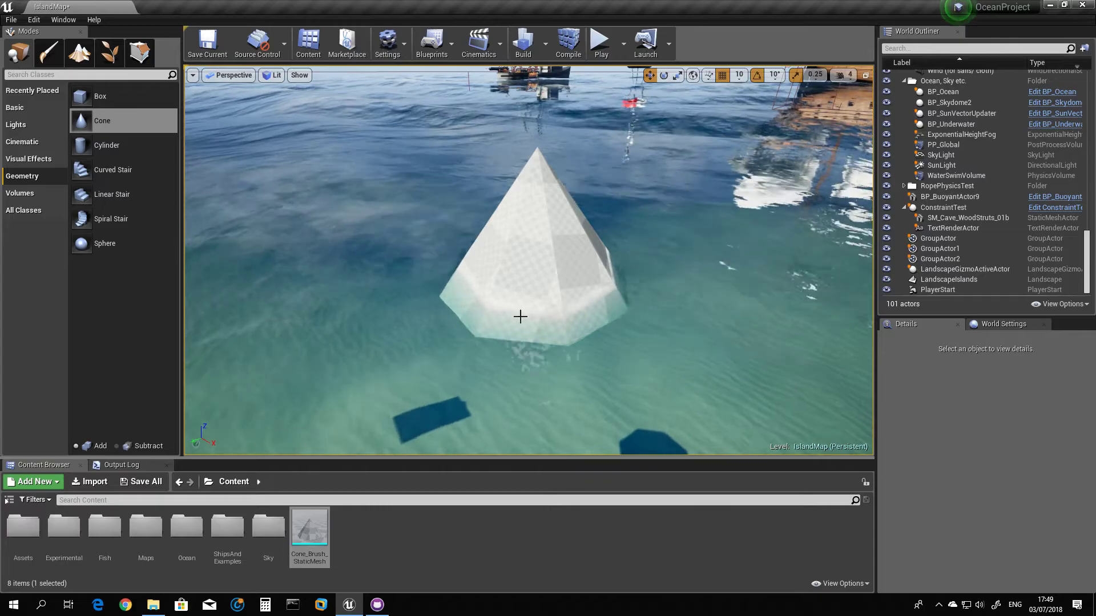
right_drag(528, 260, 529, 318)
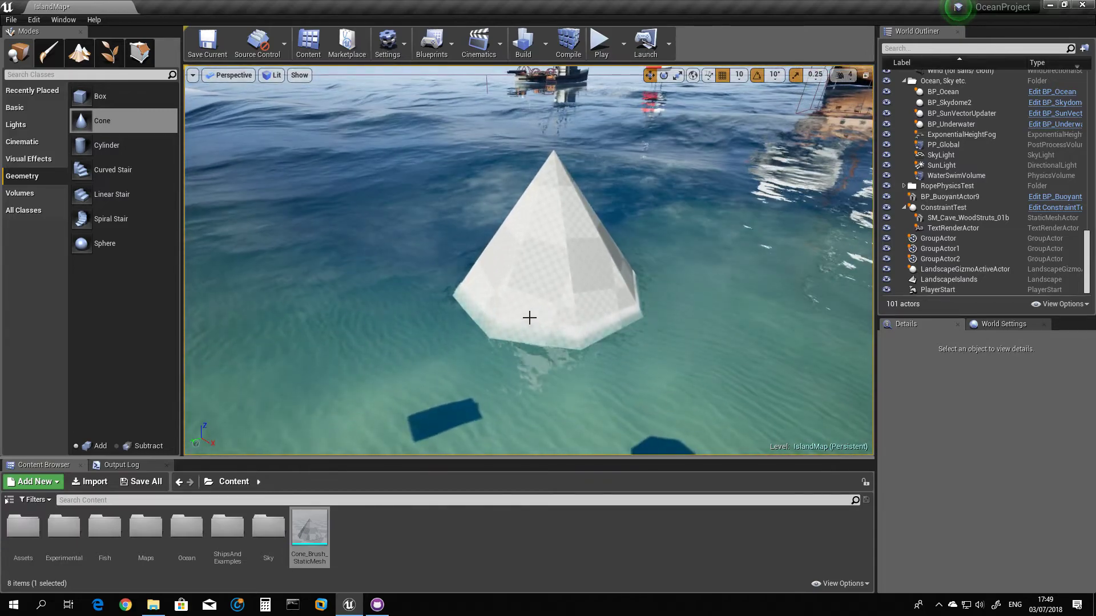